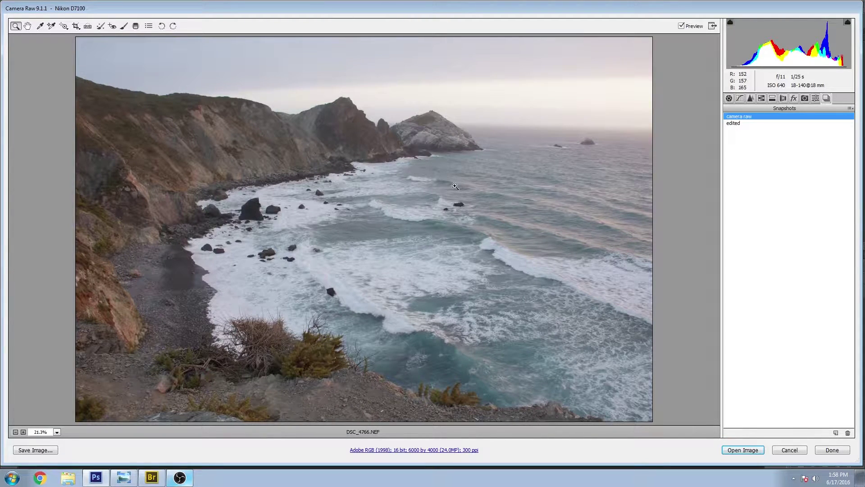
# - Compare the 'edited' and 'camera raw' snapshots, ending on the unedited original with its Basic settings shown
pyautogui.click(734, 122)
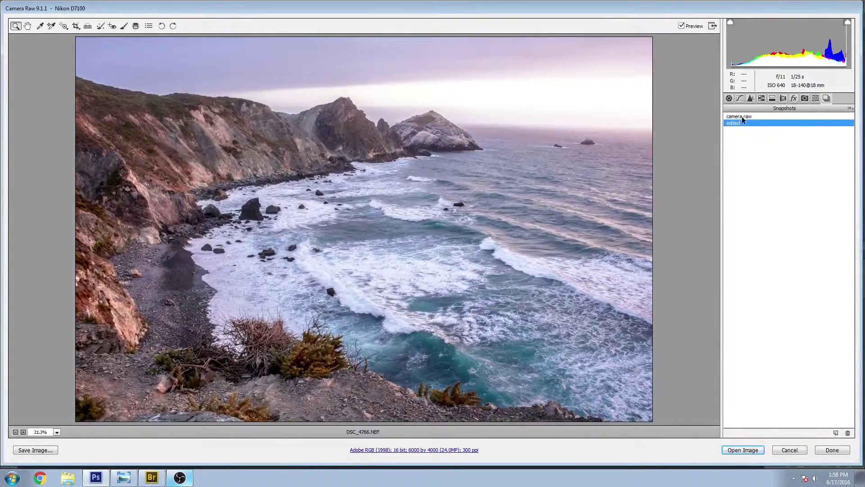
pyautogui.click(742, 117)
pyautogui.click(737, 122)
pyautogui.click(744, 115)
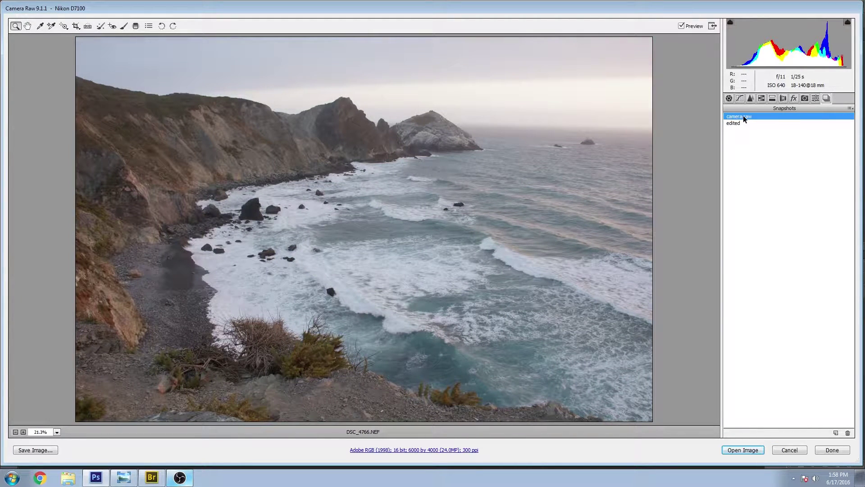
pyautogui.click(729, 98)
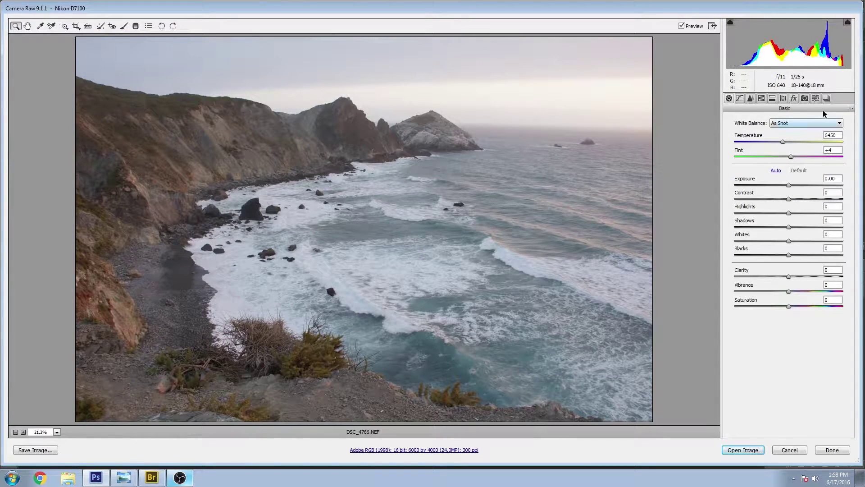
# - Try the Auto and Cloudy white balance presets, then set a custom Temperature 6200 and Tint +15
pyautogui.click(800, 124)
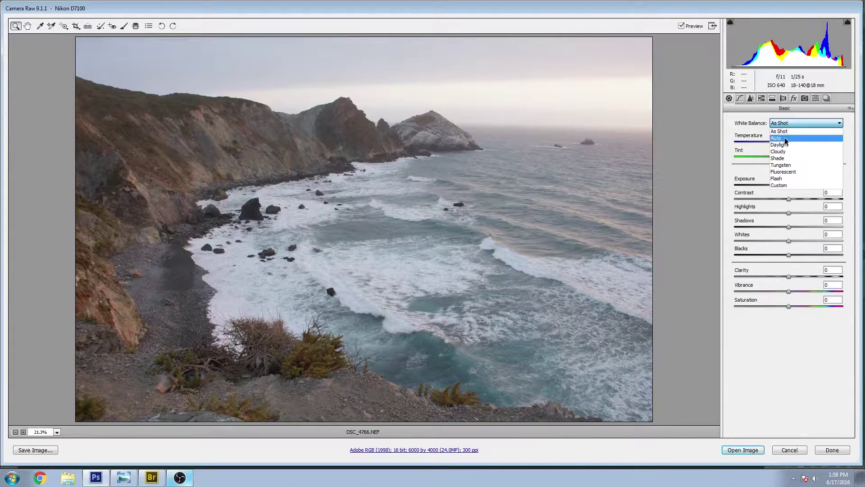
pyautogui.click(785, 138)
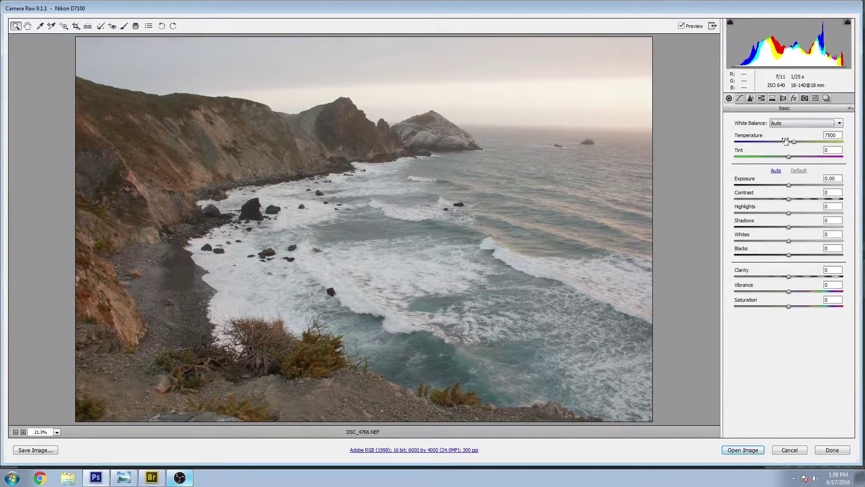
pyautogui.click(812, 124)
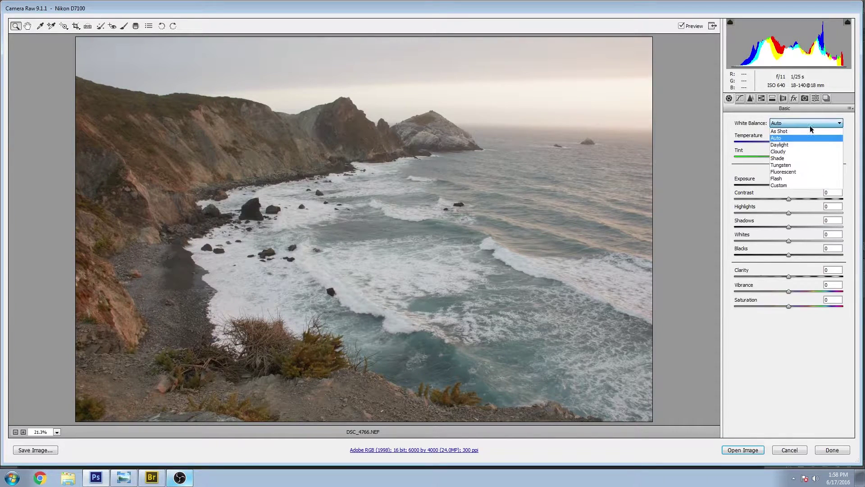
pyautogui.click(785, 151)
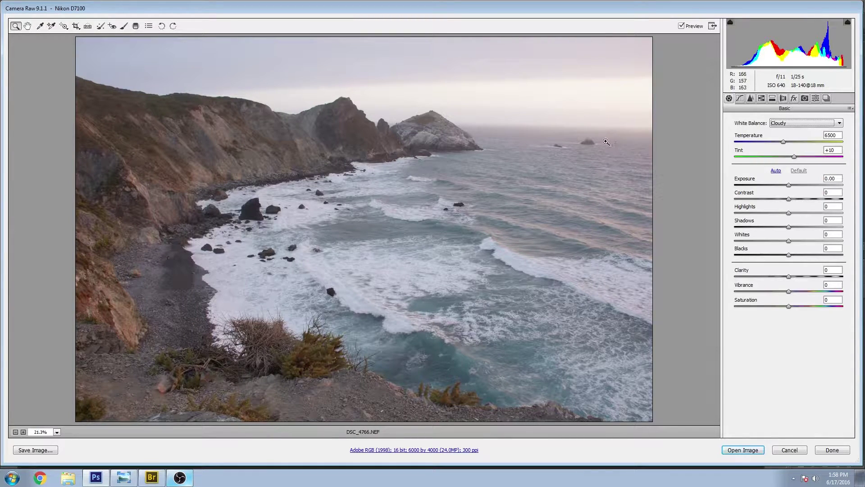
pyautogui.moveTo(784, 139)
pyautogui.mouseDown()
pyautogui.moveTo(772, 140)
pyautogui.moveTo(780, 141)
pyautogui.mouseUp()
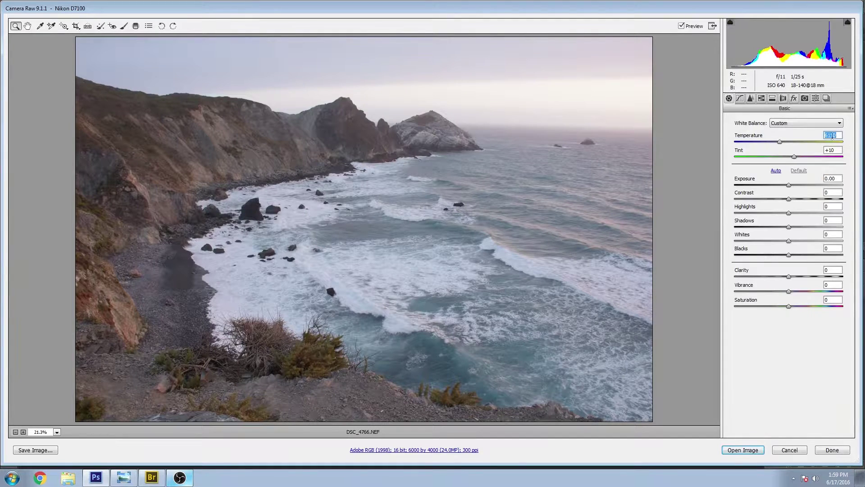
pyautogui.moveTo(836, 135); pyautogui.dragTo(831, 135)
pyautogui.write('200')
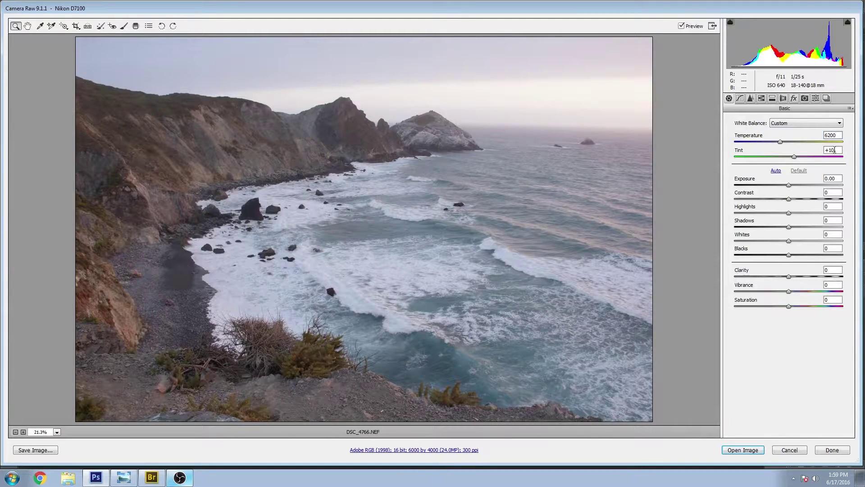
pyautogui.press('Tab')
pyautogui.write('15')
# - In the Basic panel, set Contrast +20, Highlights -100, Shadows +50 and Whites +80
pyautogui.click(835, 191)
pyautogui.write('20')
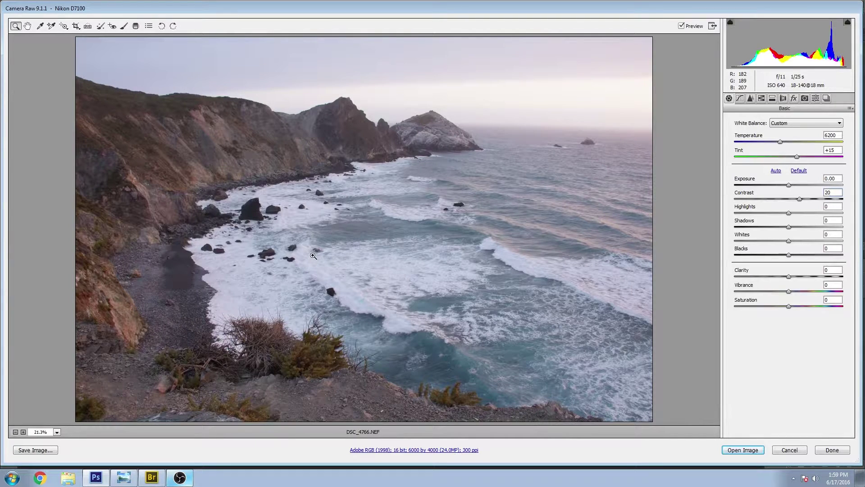
pyautogui.moveTo(790, 212); pyautogui.dragTo(725, 209)
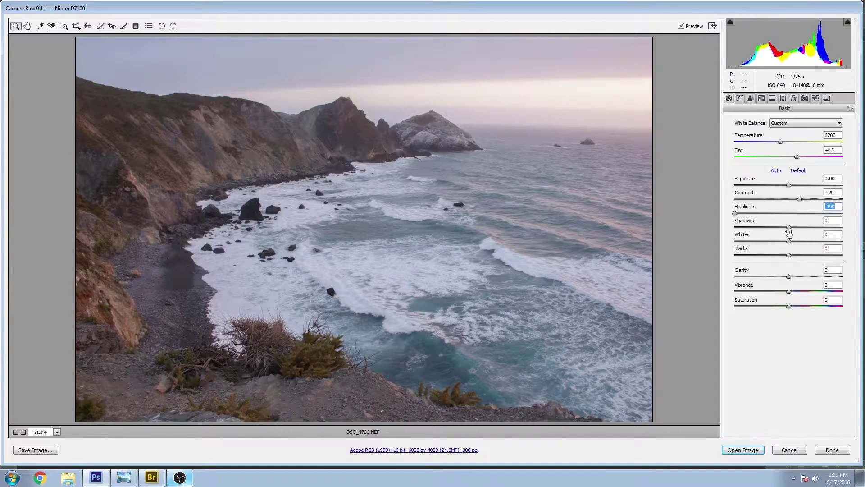
pyautogui.moveTo(788, 228); pyautogui.dragTo(815, 228)
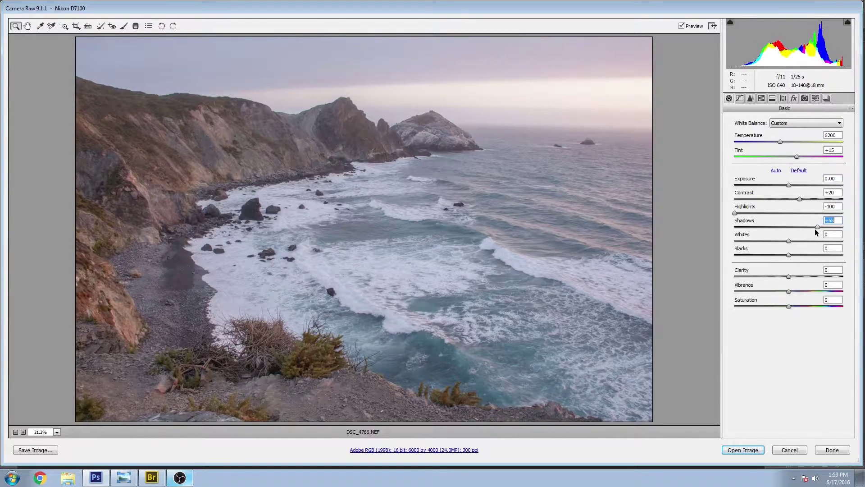
pyautogui.write('50')
pyautogui.moveTo(790, 239); pyautogui.dragTo(823, 233)
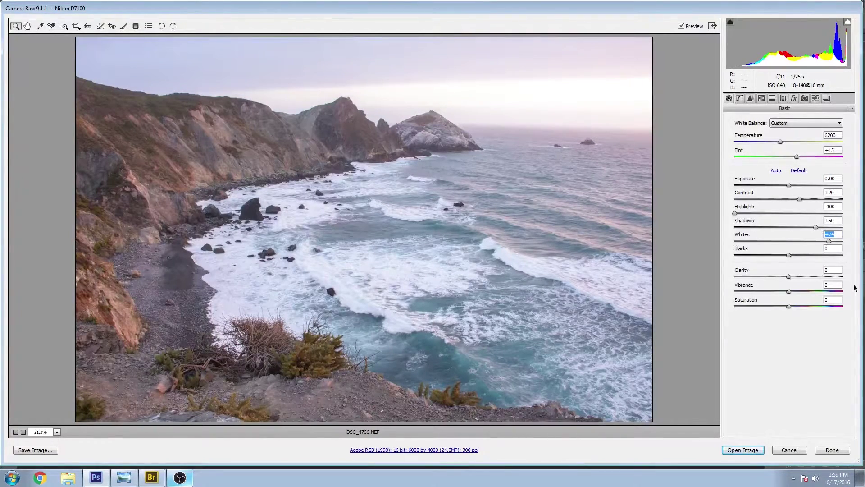
pyautogui.write('80')
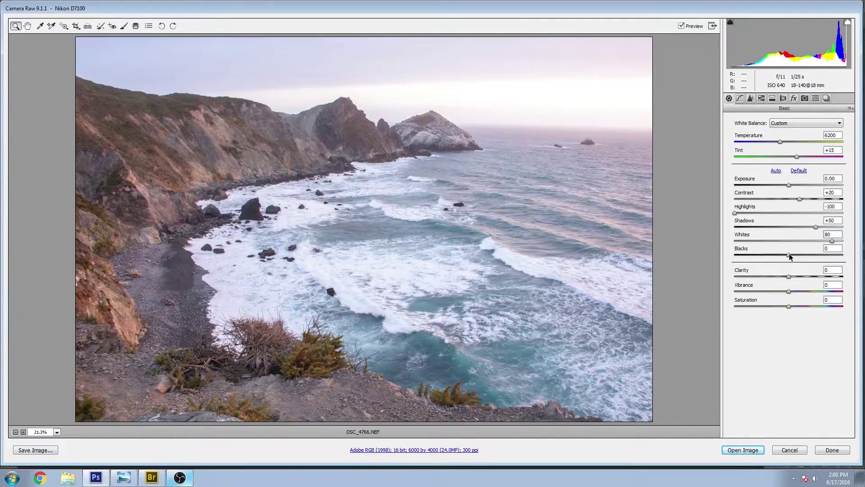
# - Deepen the Blacks to -50
pyautogui.moveTo(789, 254); pyautogui.dragTo(768, 256)
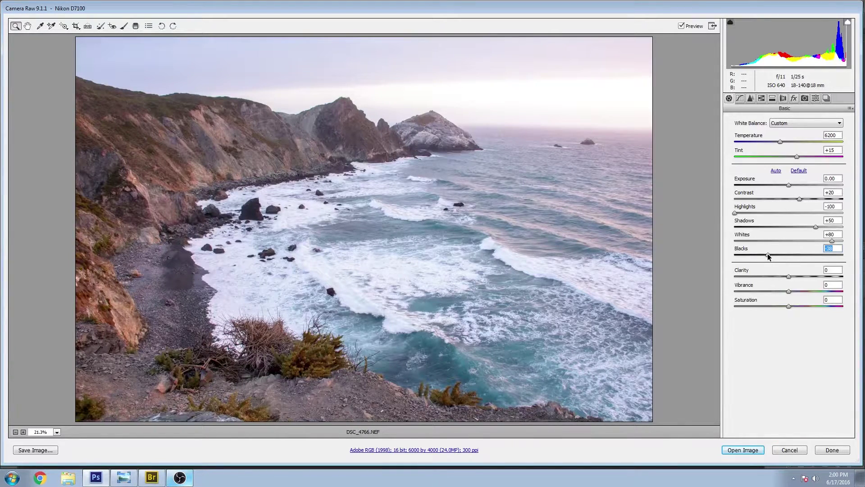
pyautogui.moveTo(772, 255); pyautogui.dragTo(777, 256)
pyautogui.hotkey('shift', 'Down')
pyautogui.write('90')
pyautogui.press('Return')
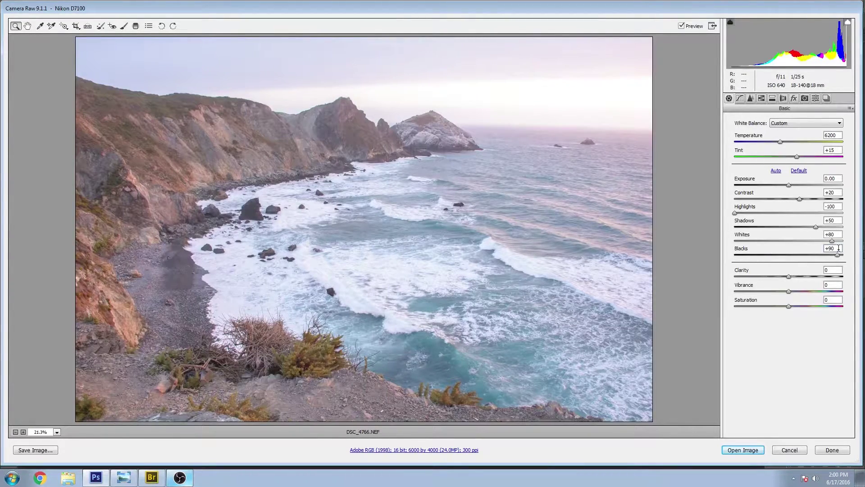
pyautogui.write('-50')
pyautogui.press('Return')
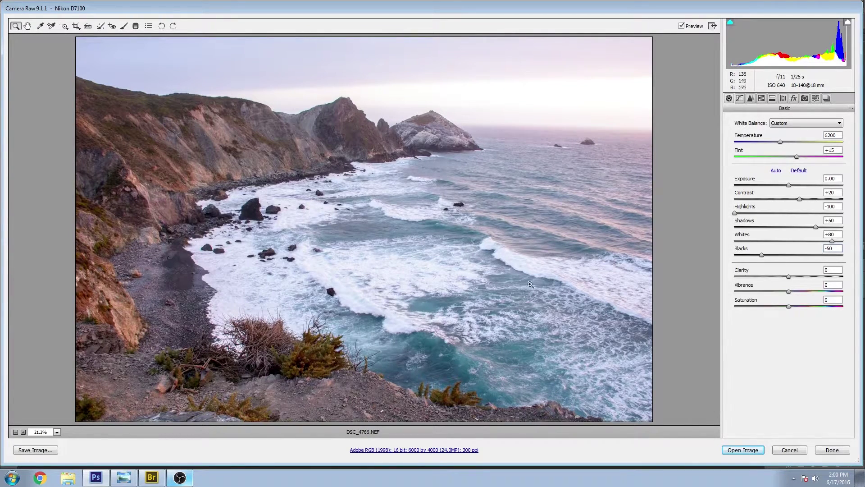
# - Add Clarity of 40 for extra local contrast
pyautogui.moveTo(790, 276)
pyautogui.mouseDown()
pyautogui.moveTo(816, 270)
pyautogui.moveTo(803, 274)
pyautogui.mouseUp()
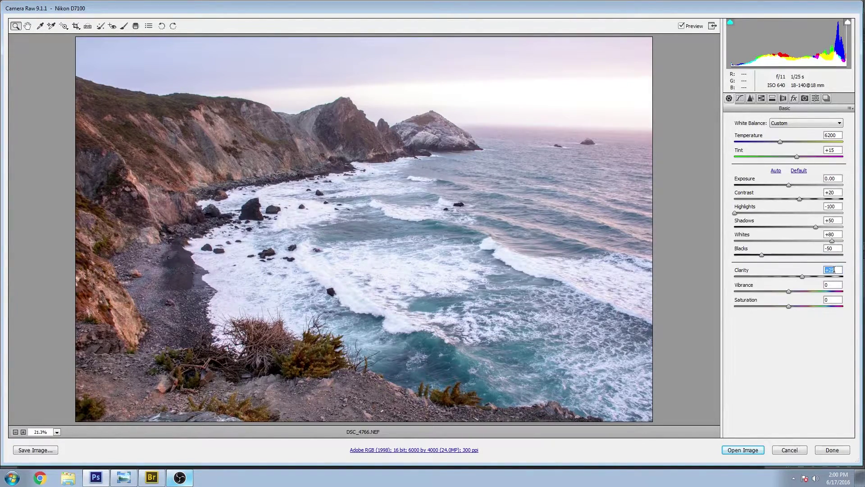
pyautogui.write('50')
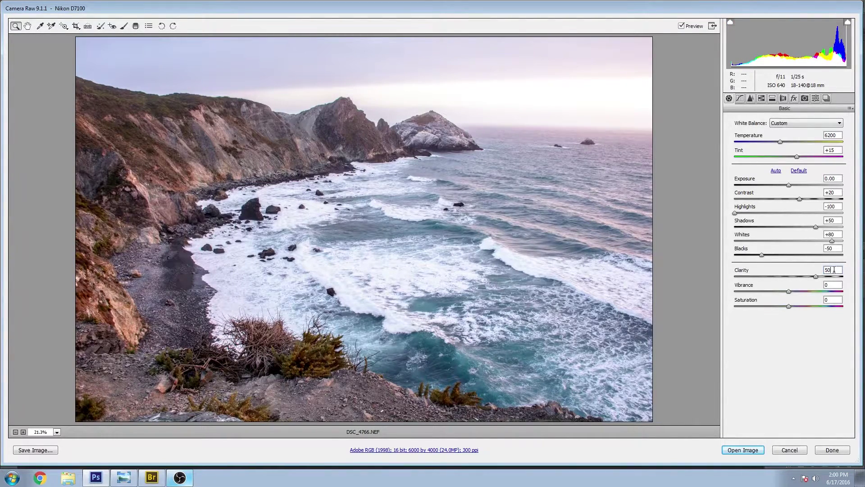
pyautogui.moveTo(815, 275)
pyautogui.mouseDown()
pyautogui.moveTo(821, 271)
pyautogui.moveTo(814, 276)
pyautogui.mouseUp()
pyautogui.moveTo(827, 277); pyautogui.dragTo(810, 277)
pyautogui.write('40')
# - In HSL Hue, shift Oranges -15, Yellows -15, Aquas -20, Blues +10 and Purples +10
pyautogui.click(761, 99)
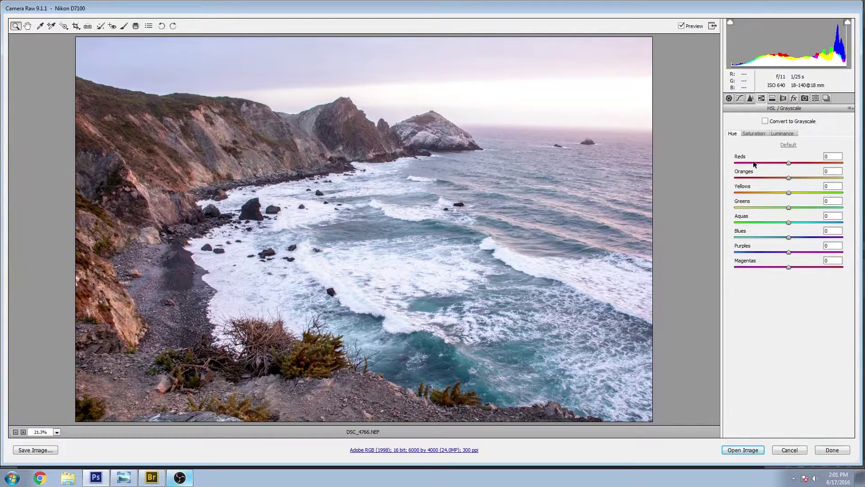
pyautogui.moveTo(789, 178)
pyautogui.mouseDown()
pyautogui.moveTo(772, 177)
pyautogui.moveTo(789, 178)
pyautogui.moveTo(781, 176)
pyautogui.mouseUp()
pyautogui.moveTo(781, 178); pyautogui.dragTo(783, 178)
pyautogui.moveTo(788, 192)
pyautogui.mouseDown()
pyautogui.moveTo(768, 192)
pyautogui.moveTo(778, 197)
pyautogui.mouseUp()
pyautogui.moveTo(792, 220); pyautogui.dragTo(780, 222)
pyautogui.write('-20')
pyautogui.moveTo(789, 239); pyautogui.dragTo(796, 238)
pyautogui.click(830, 245)
pyautogui.write('10')
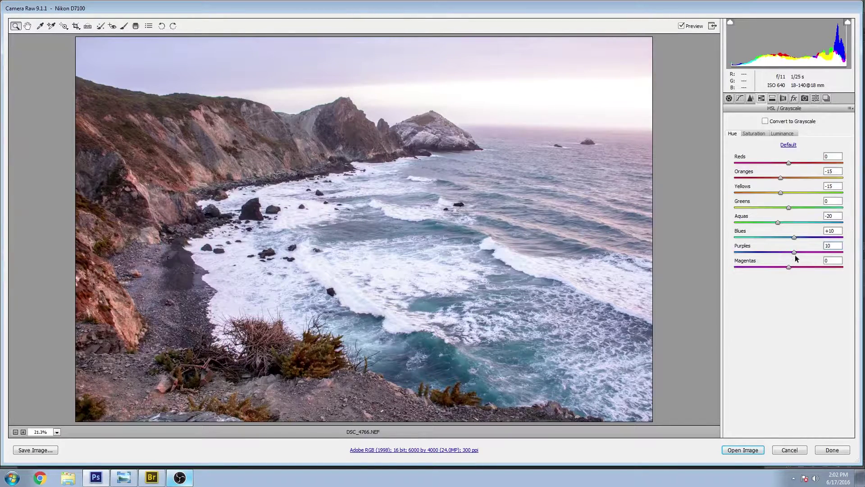
pyautogui.click(834, 260)
# - In HSL Saturation, boost Reds, Aquas and Blues by +10 each
pyautogui.click(755, 134)
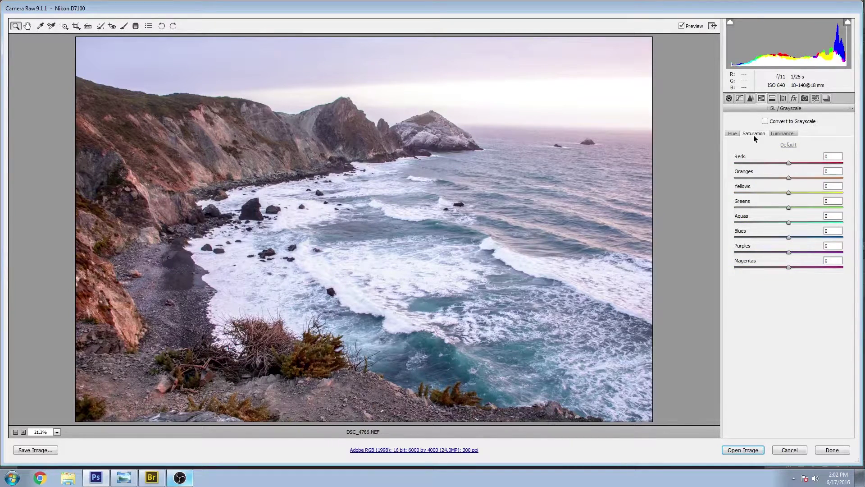
pyautogui.click(832, 159)
pyautogui.write('10')
pyautogui.click(834, 215)
pyautogui.write('10')
pyautogui.click(837, 230)
pyautogui.write('10')
pyautogui.click(777, 132)
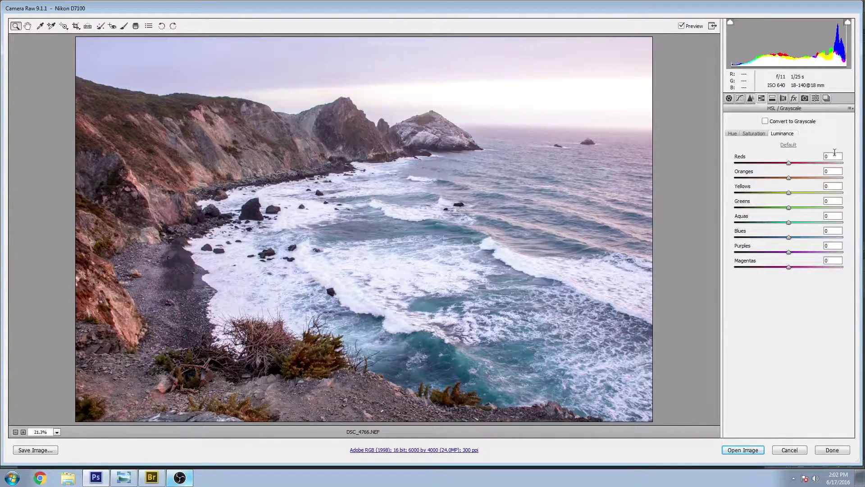
# - Brighten the Oranges luminance to +30 and the Yellows to +20
pyautogui.click(836, 171)
pyautogui.moveTo(790, 177); pyautogui.dragTo(831, 174)
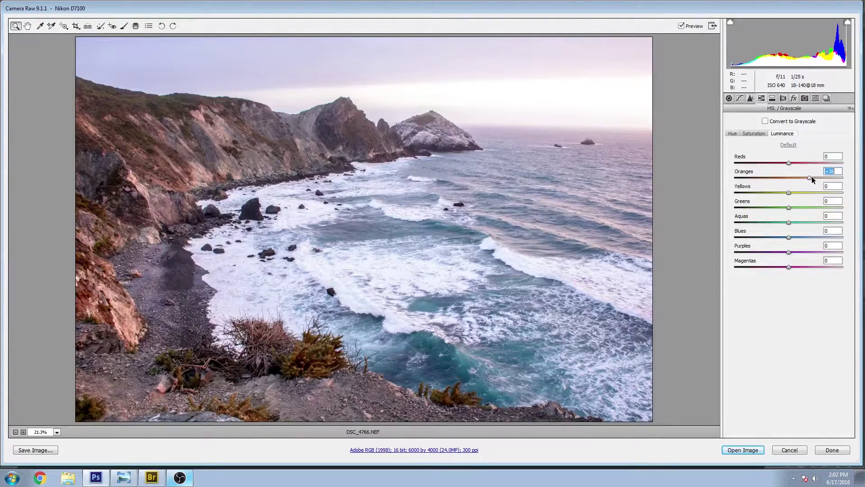
pyautogui.write('30')
pyautogui.moveTo(785, 193); pyautogui.dragTo(763, 192)
pyautogui.write('20')
# - Darken the Blues luminance to -25 and the Purples to -60
pyautogui.click(829, 201)
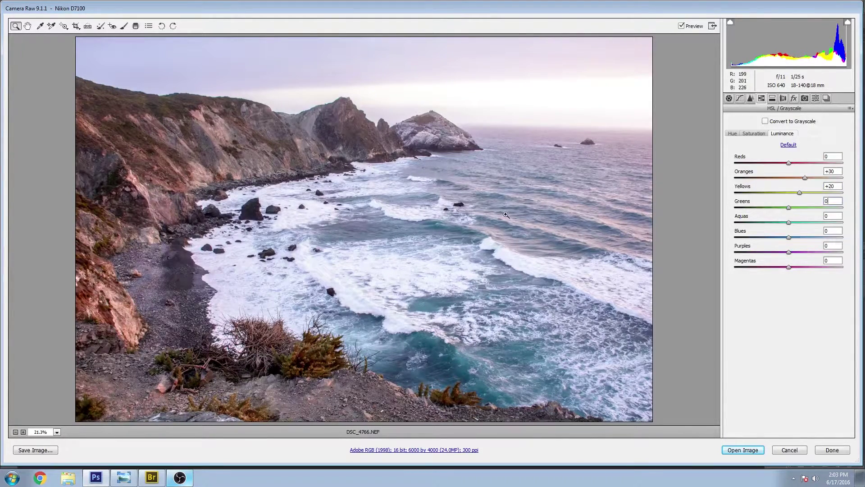
pyautogui.click(803, 203)
pyautogui.moveTo(789, 237)
pyautogui.mouseDown()
pyautogui.moveTo(767, 234)
pyautogui.moveTo(779, 237)
pyautogui.moveTo(771, 239)
pyautogui.moveTo(777, 244)
pyautogui.mouseUp()
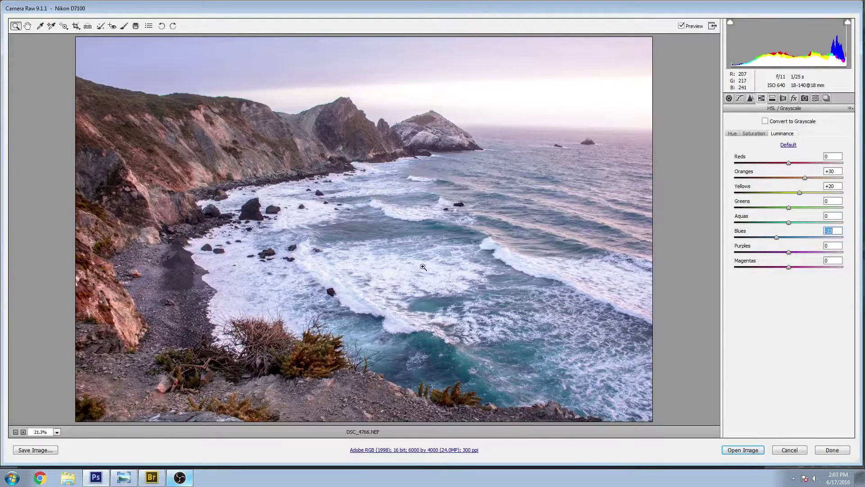
pyautogui.moveTo(775, 238)
pyautogui.mouseDown()
pyautogui.moveTo(786, 241)
pyautogui.moveTo(772, 247)
pyautogui.moveTo(787, 247)
pyautogui.moveTo(778, 245)
pyautogui.mouseUp()
pyautogui.press('Down')
pyautogui.moveTo(790, 252); pyautogui.dragTo(772, 247)
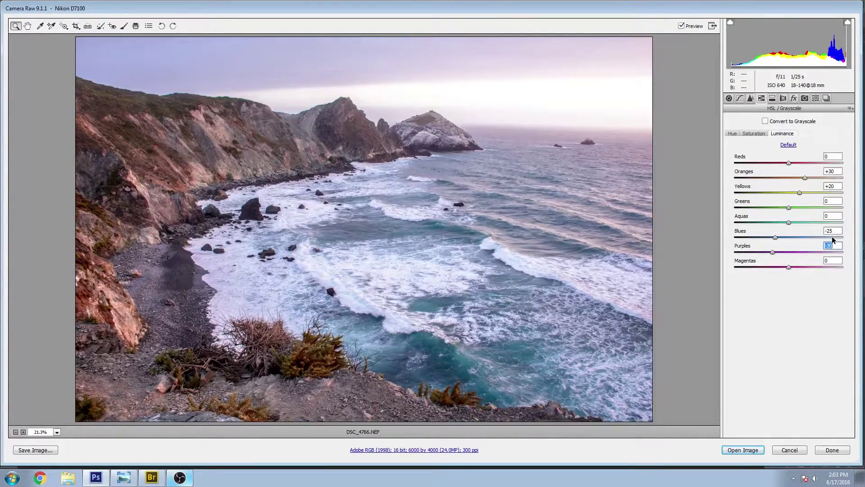
pyautogui.write('-44')
pyautogui.press('BackSpace')
pyautogui.press('BackSpace')
pyautogui.write('60')
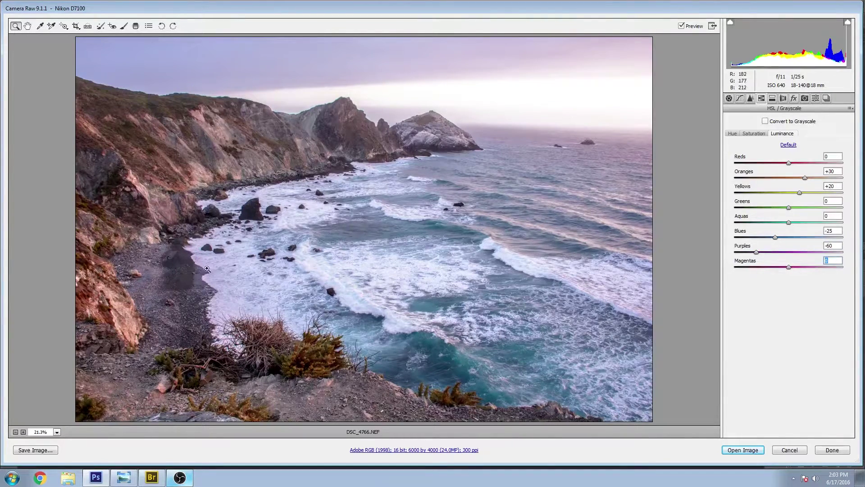
# - Zoom into the surf and shoreline edges to inspect the colour fringing
pyautogui.moveTo(333, 276); pyautogui.dragTo(440, 350)
pyautogui.scroll(3, 315, 289)
pyautogui.scroll(-2, 226, 272)
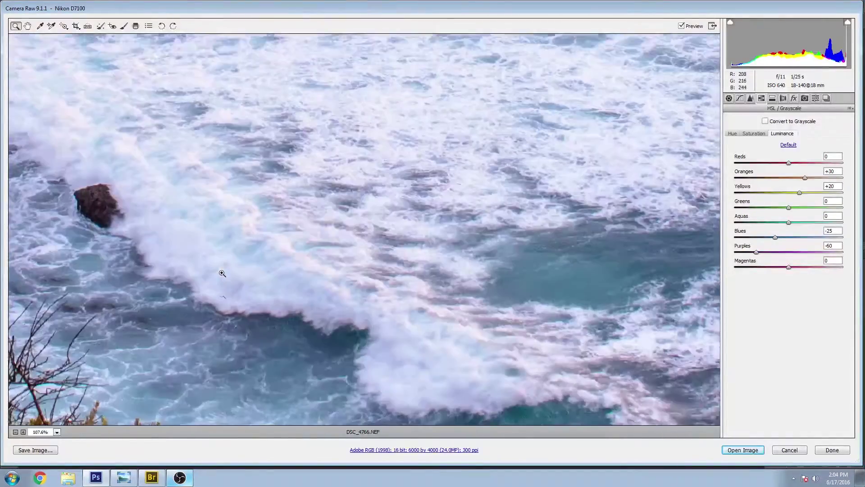
pyautogui.keyDown('alt'); pyautogui.click(241, 247); pyautogui.keyUp('alt')
pyautogui.keyDown('alt'); pyautogui.click(389, 251); pyautogui.keyUp('alt')
pyautogui.keyDown('alt'); pyautogui.click(318, 243); pyautogui.keyUp('alt')
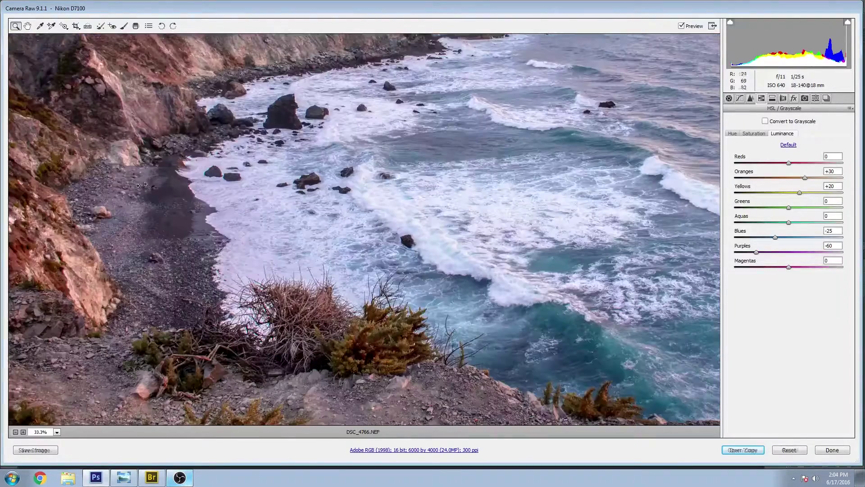
pyautogui.moveTo(145, 185); pyautogui.dragTo(247, 236)
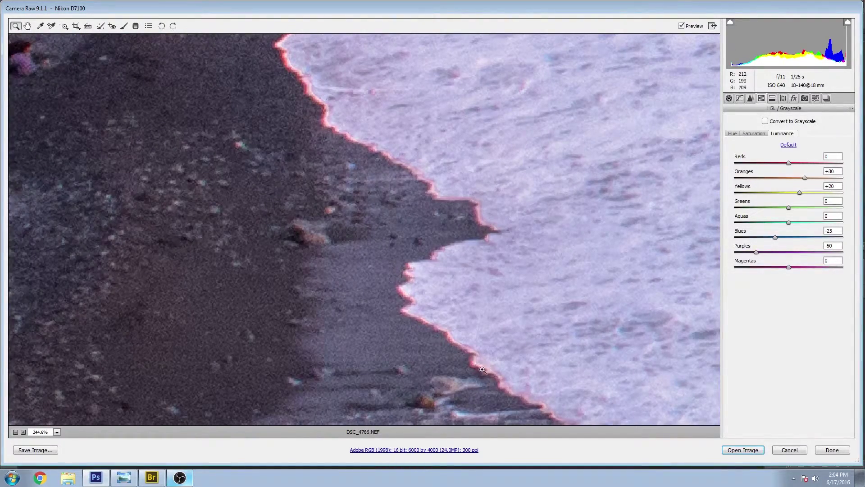
# - In Lens Corrections colour settings, check chromatic aberration removal zoomed in on the ridgeline
pyautogui.click(783, 98)
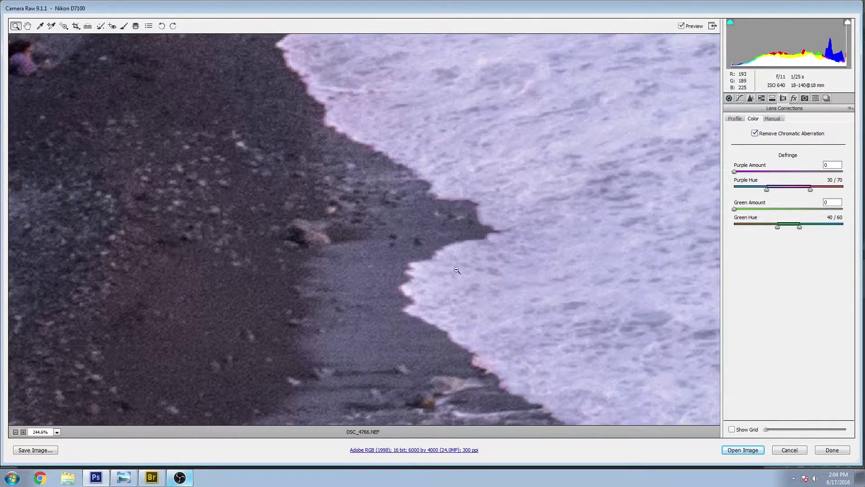
pyautogui.keyDown('alt'); pyautogui.click(396, 139); pyautogui.keyUp('alt')
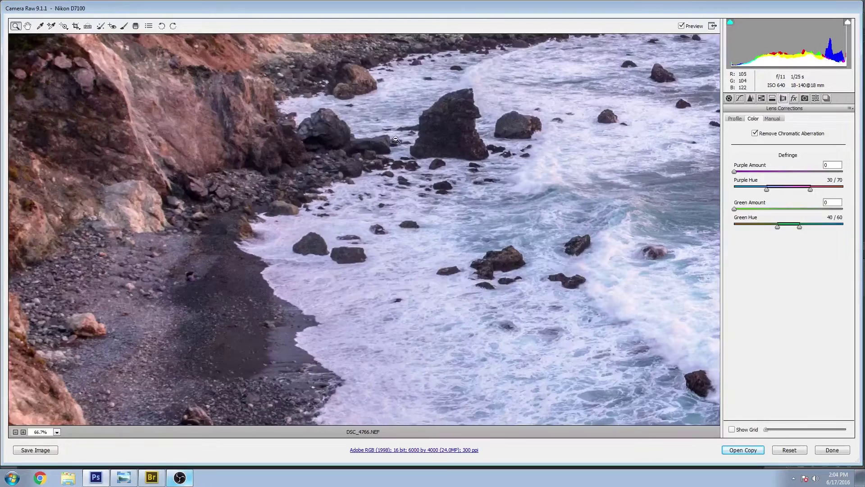
pyautogui.keyDown('alt'); pyautogui.click(396, 129); pyautogui.keyUp('alt')
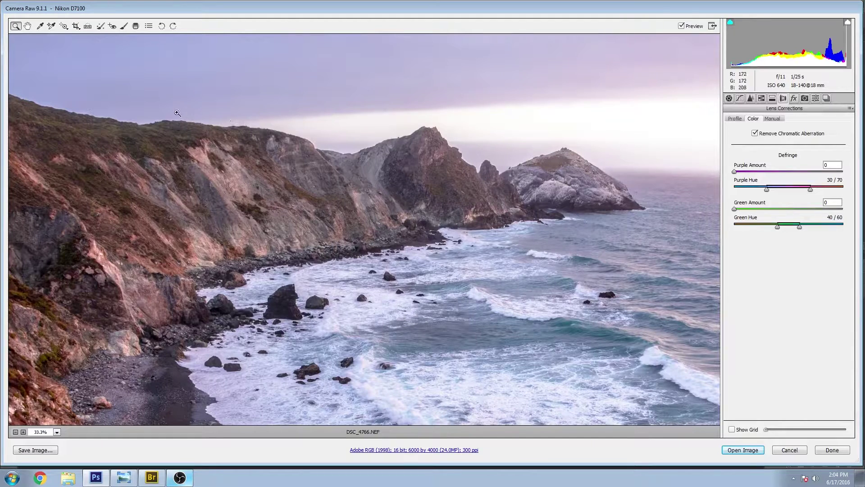
pyautogui.moveTo(138, 110); pyautogui.dragTo(295, 139)
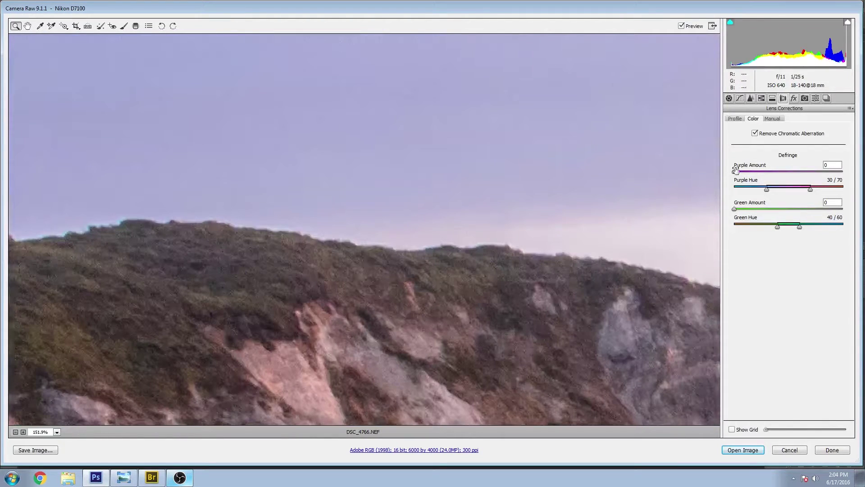
pyautogui.click(754, 134)
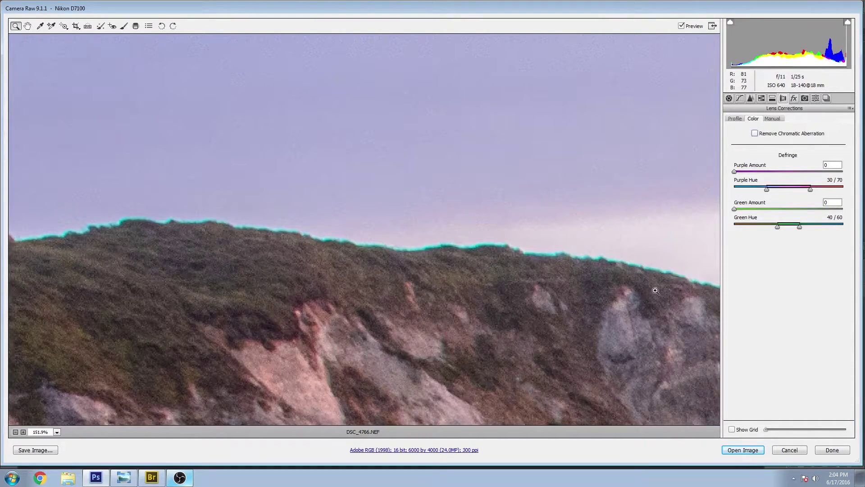
pyautogui.scroll(3, 583, 309)
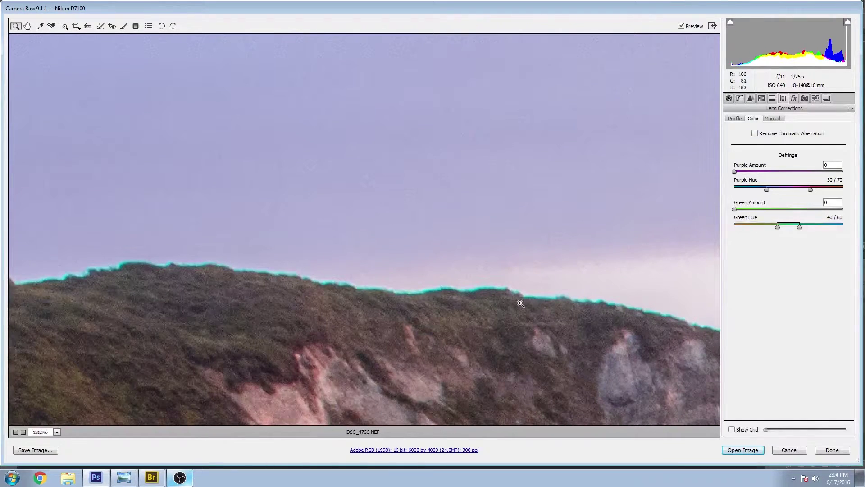
pyautogui.click(520, 303)
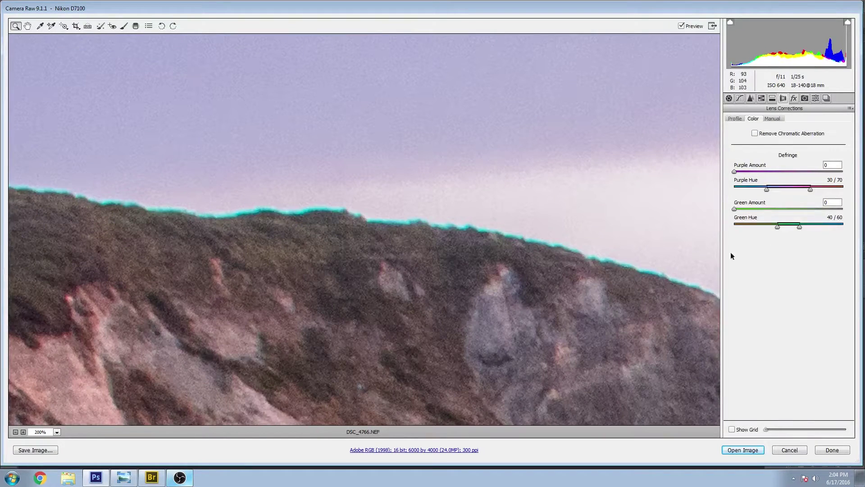
# - Toggle Remove Chromatic Aberration to compare, leave it on, and fit the whole photo in view
pyautogui.click(754, 133)
pyautogui.click(755, 134)
pyautogui.click(755, 133)
pyautogui.hotkey('ctrl', '0')
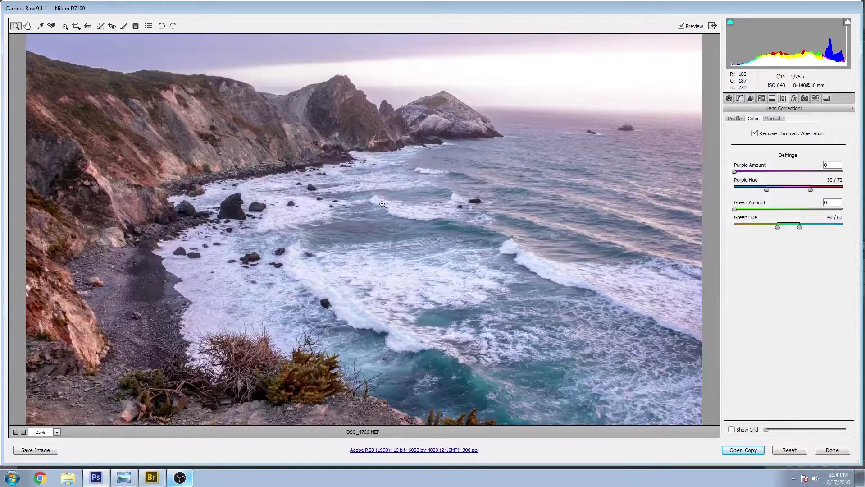
pyautogui.hotkey('ctrl', '-')
pyautogui.click(734, 119)
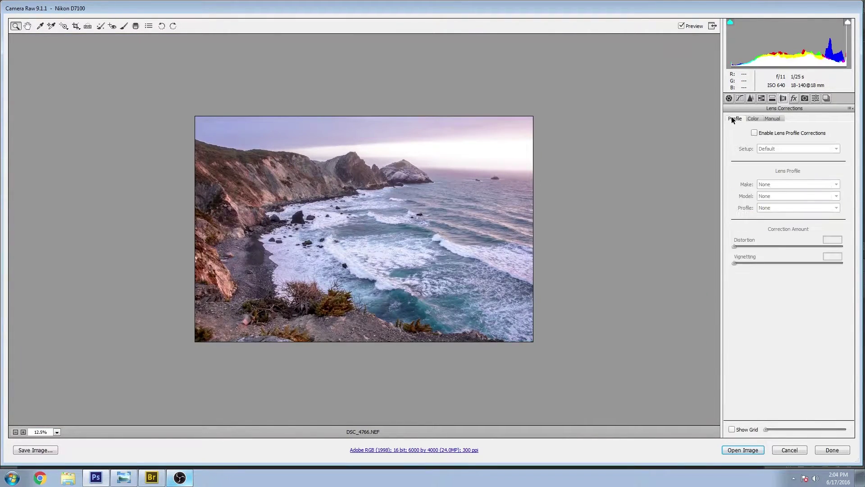
# - Level the horizon with the Straighten tool, cropping the photo to 5757 × 3838 pixels
pyautogui.click(754, 133)
pyautogui.click(754, 133)
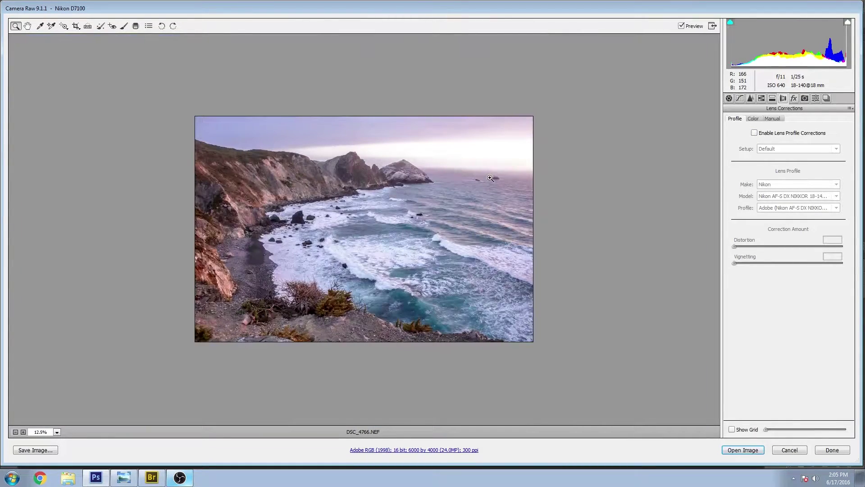
pyautogui.click(90, 26)
pyautogui.moveTo(539, 168); pyautogui.dragTo(154, 160)
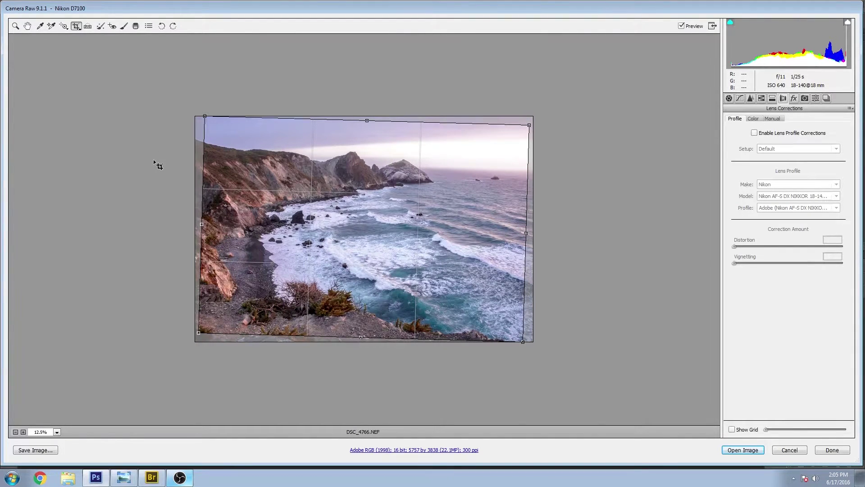
pyautogui.press('z')
pyautogui.press('alt')
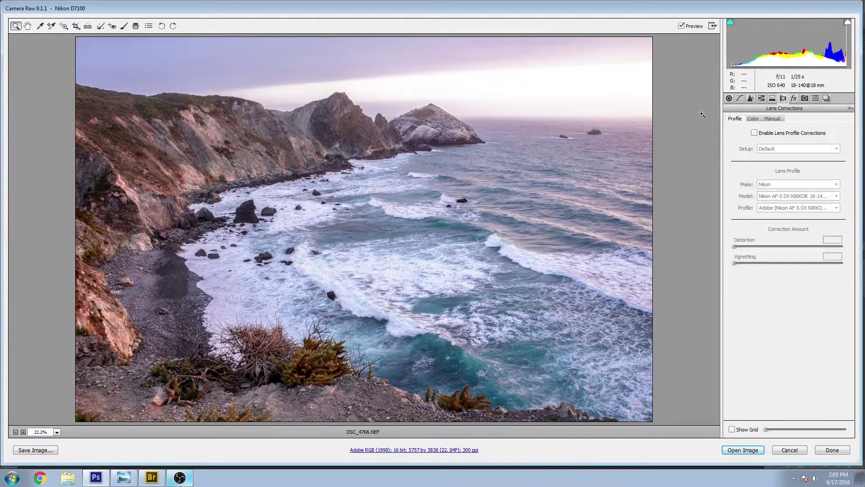
pyautogui.click(827, 98)
pyautogui.hotkey('ctrl', 'shift', 's')
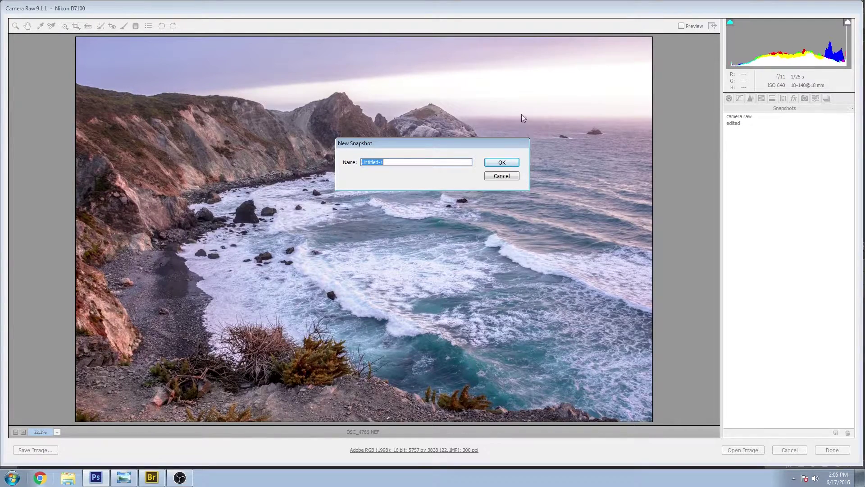
# - Save the current edits as a new snapshot named 'After'
pyautogui.moveTo(448, 145); pyautogui.dragTo(665, 156)
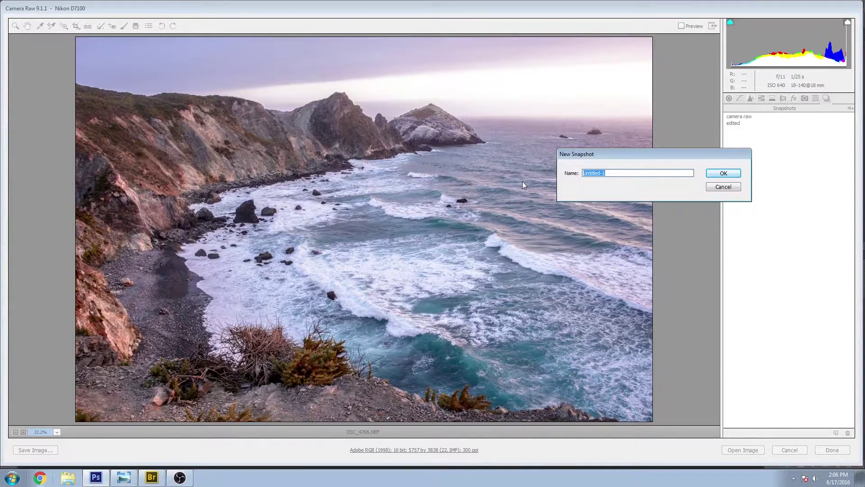
pyautogui.write('After')
pyautogui.press('Return')
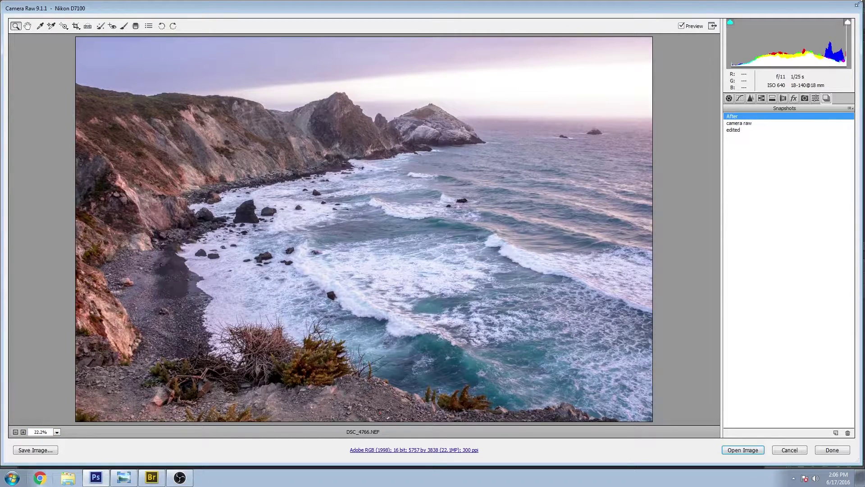
# - Compare 'After' with the unedited camera raw version, then open the edited photo in Photoshop
pyautogui.click(743, 123)
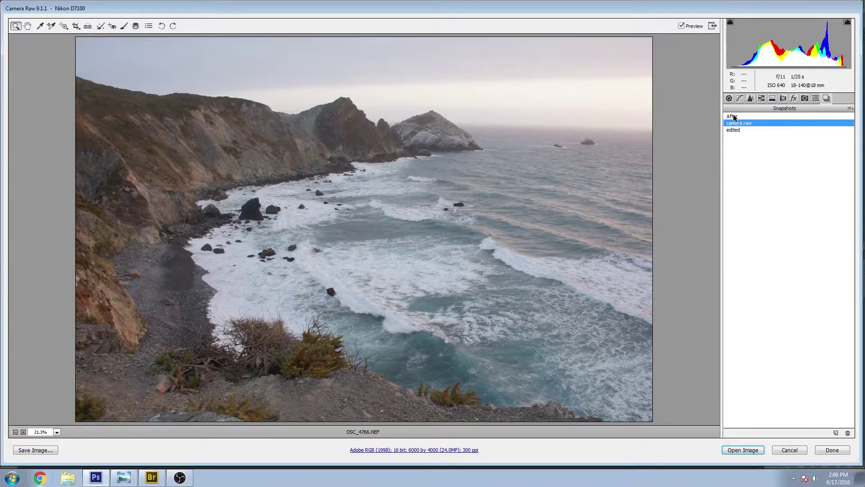
pyautogui.click(733, 116)
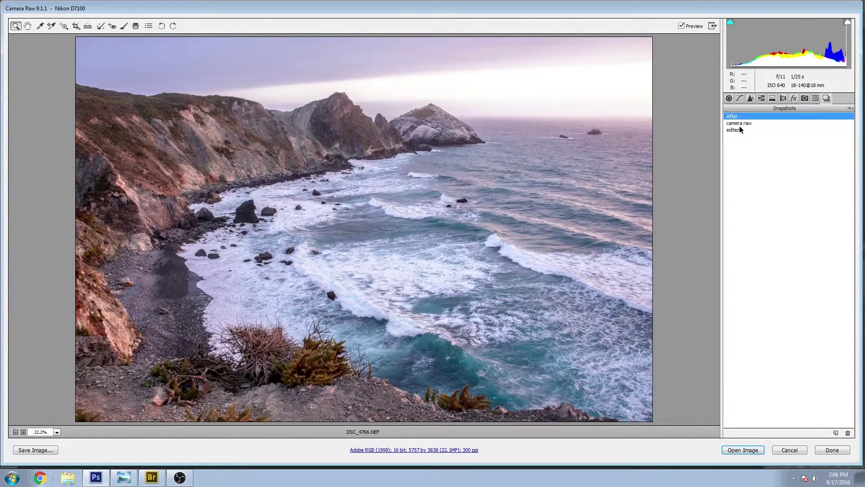
pyautogui.click(739, 125)
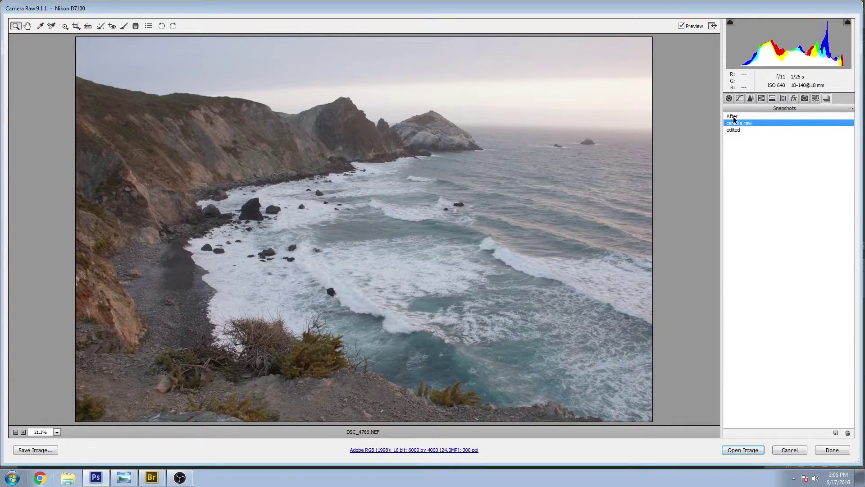
pyautogui.click(734, 116)
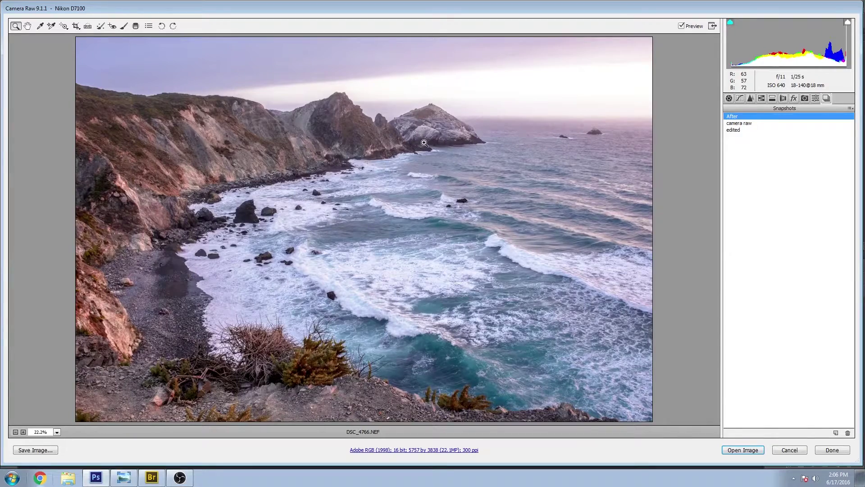
pyautogui.click(739, 450)
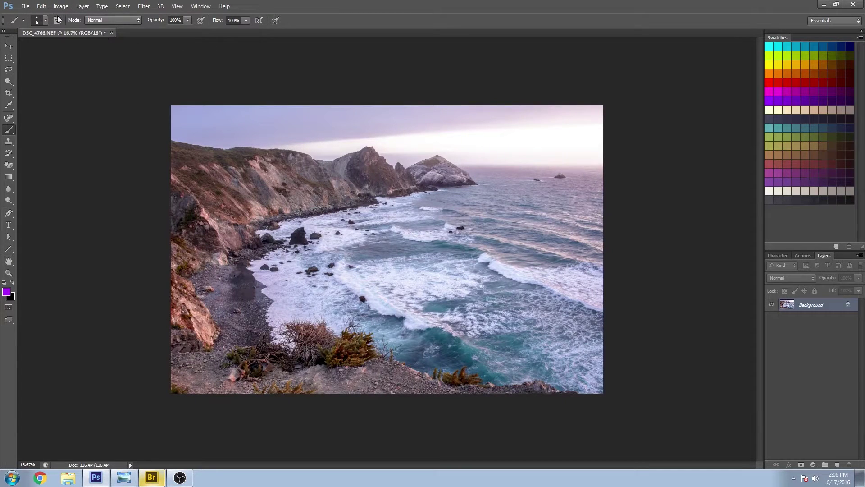
# - Save the edited photo as cliff2.psd, then reopen DSC_4766.NEF from Bridge in Camera Raw
pyautogui.click(25, 6)
pyautogui.click(45, 114)
pyautogui.write('cliff2')
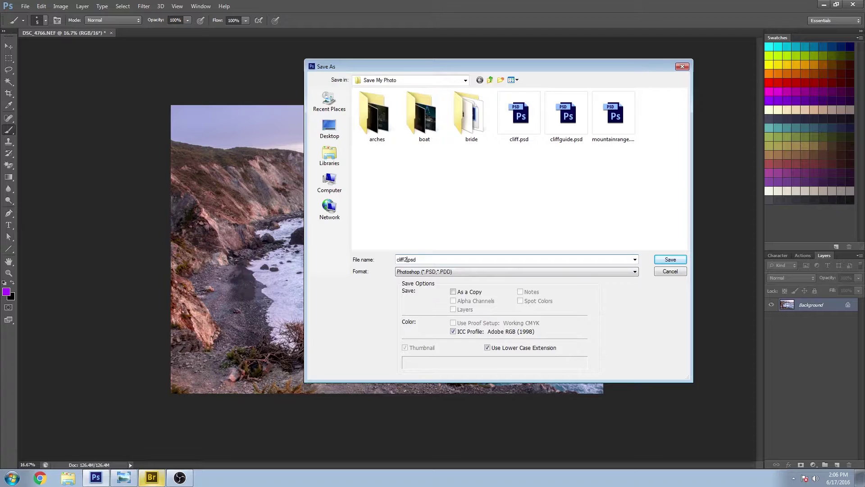
pyautogui.press('Return')
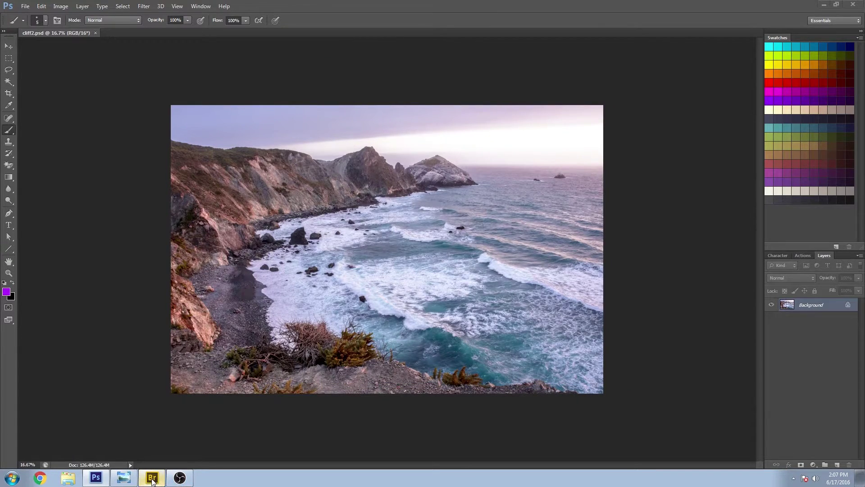
pyautogui.click(153, 478)
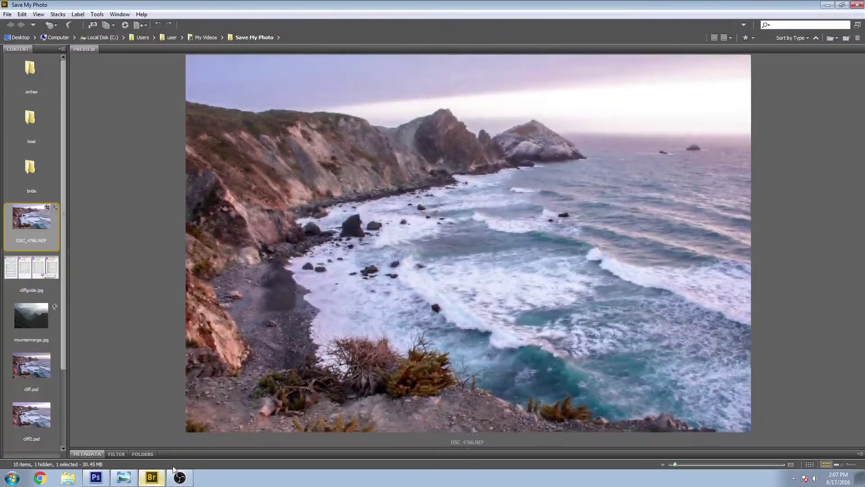
pyautogui.doubleClick(33, 225)
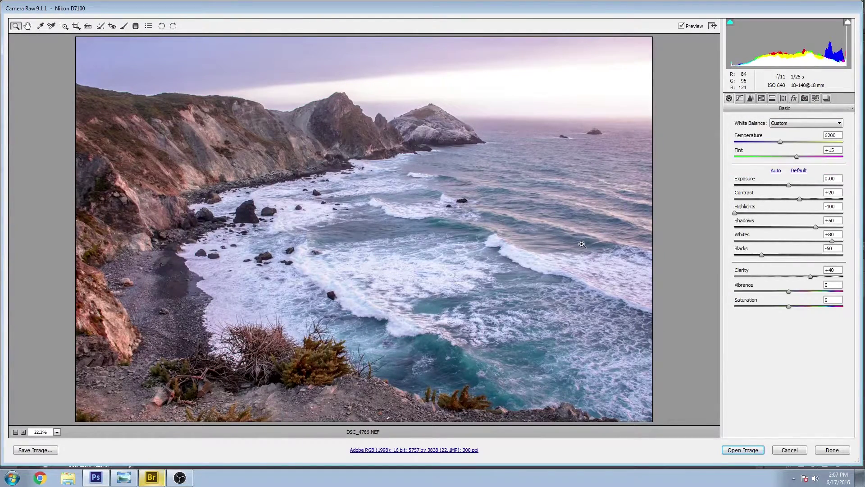
# - Convert to grayscale with Reds +100, Aquas -72, Blues -57, Purples -64, adjusting Oranges and Magentas
pyautogui.click(772, 99)
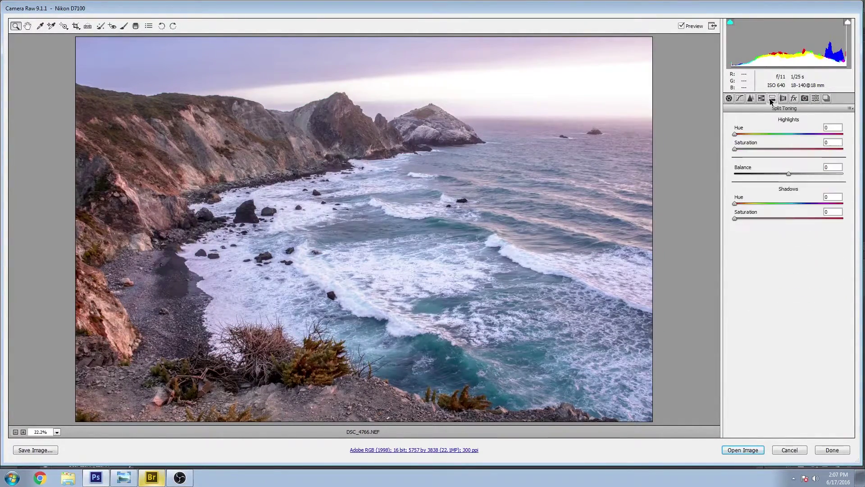
pyautogui.click(761, 100)
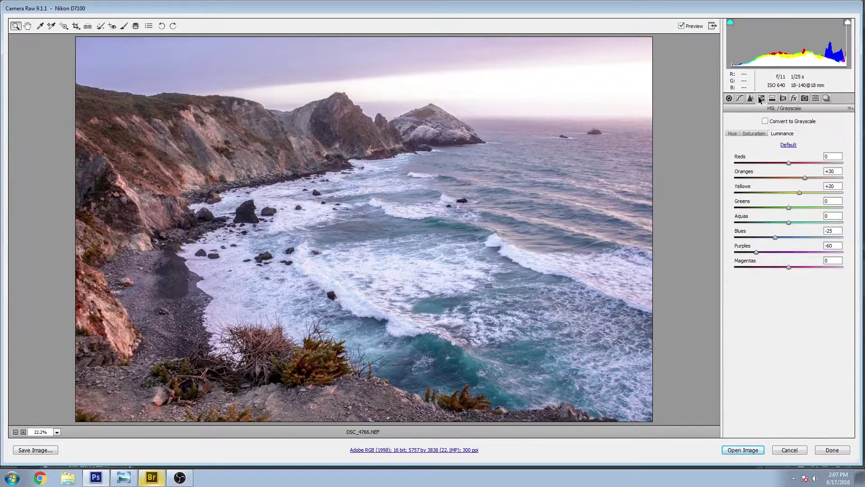
pyautogui.click(766, 121)
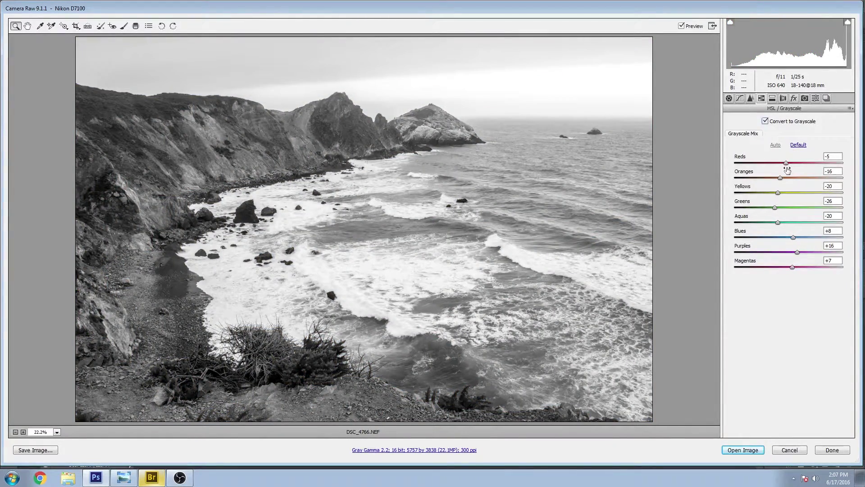
pyautogui.moveTo(786, 162); pyautogui.dragTo(845, 167)
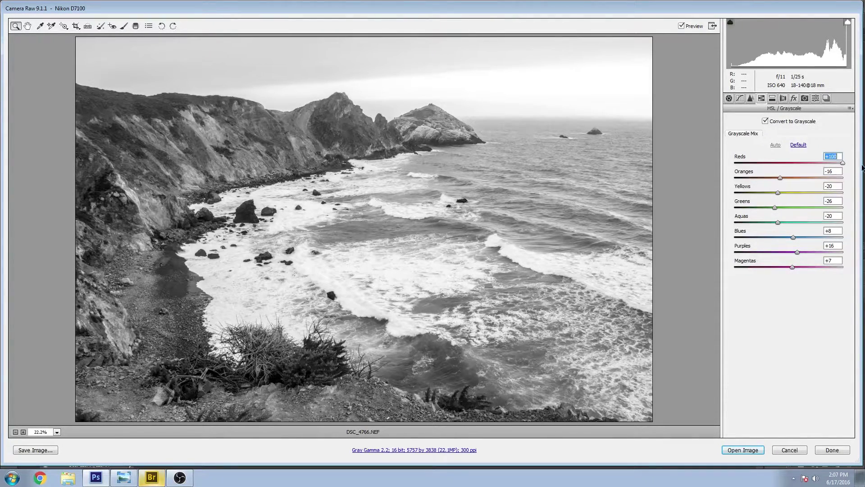
pyautogui.moveTo(783, 179); pyautogui.dragTo(750, 221)
pyautogui.moveTo(793, 237); pyautogui.dragTo(759, 227)
pyautogui.moveTo(797, 252); pyautogui.dragTo(754, 237)
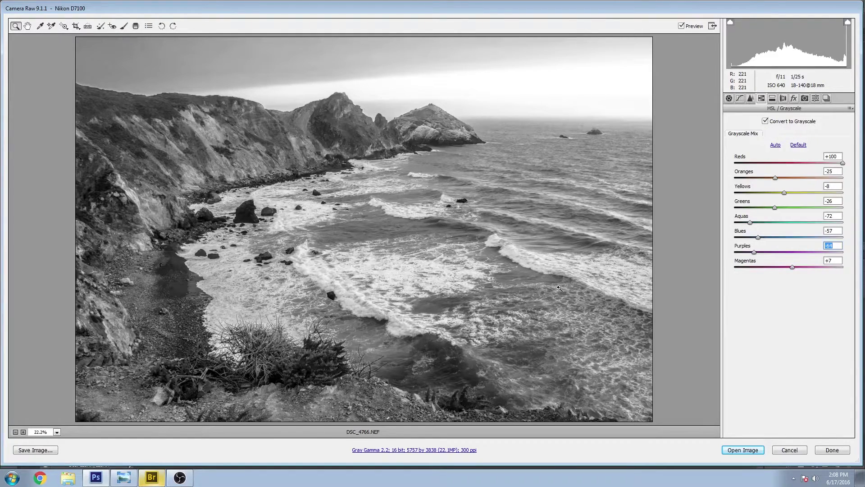
pyautogui.moveTo(793, 267); pyautogui.dragTo(766, 253)
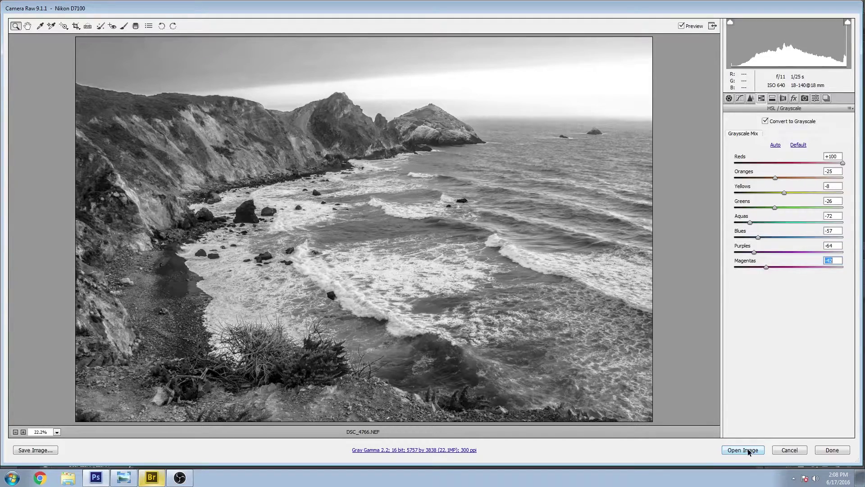
# - Save the black-and-white Camera Raw settings as a snapshot named 'bw'
pyautogui.hotkey('ctrl', 'alt', '0')
pyautogui.click(836, 433)
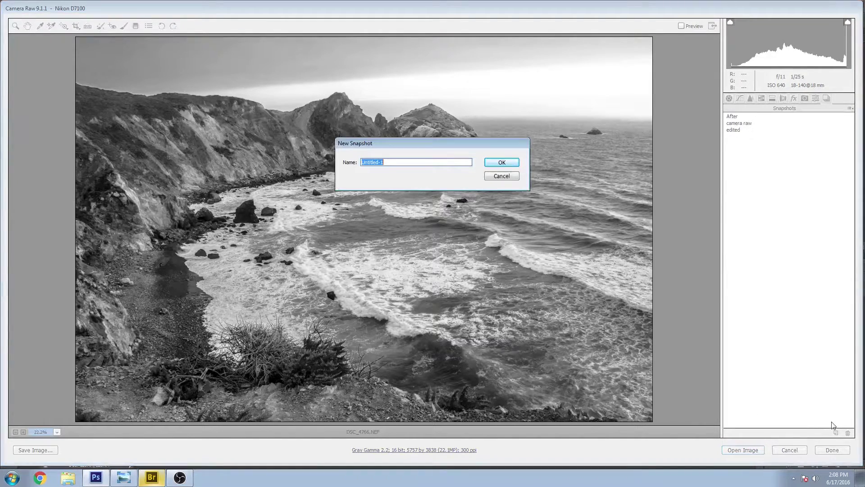
pyautogui.write('bw')
pyautogui.press('Return')
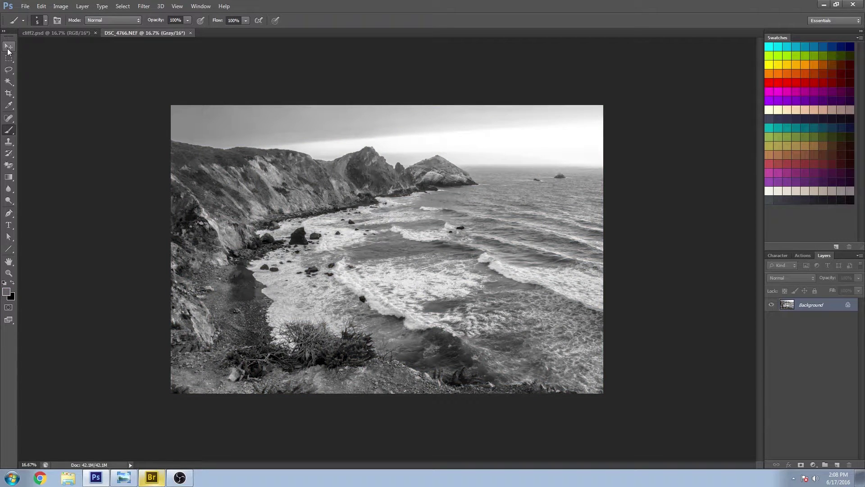
# - Select and copy the whole black-and-white image, then close it without saving
pyautogui.hotkey('ctrl', 'a')
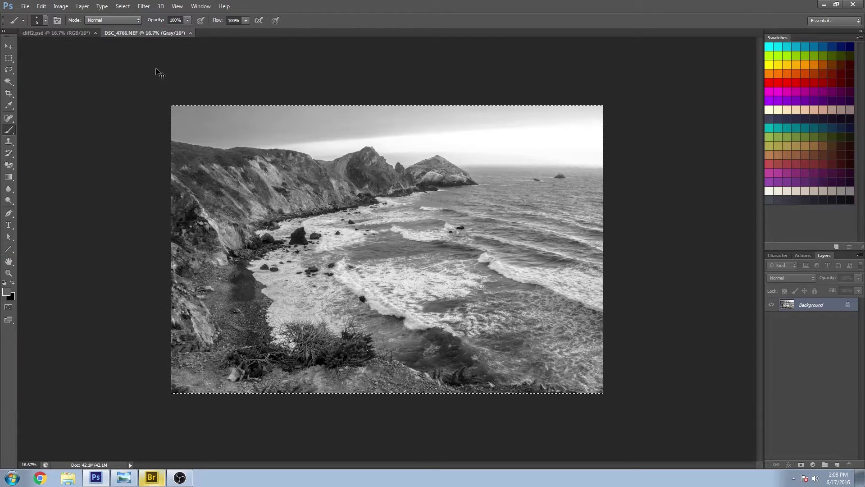
pyautogui.hotkey('ctrl', 'BackSpace')
pyautogui.click(195, 34)
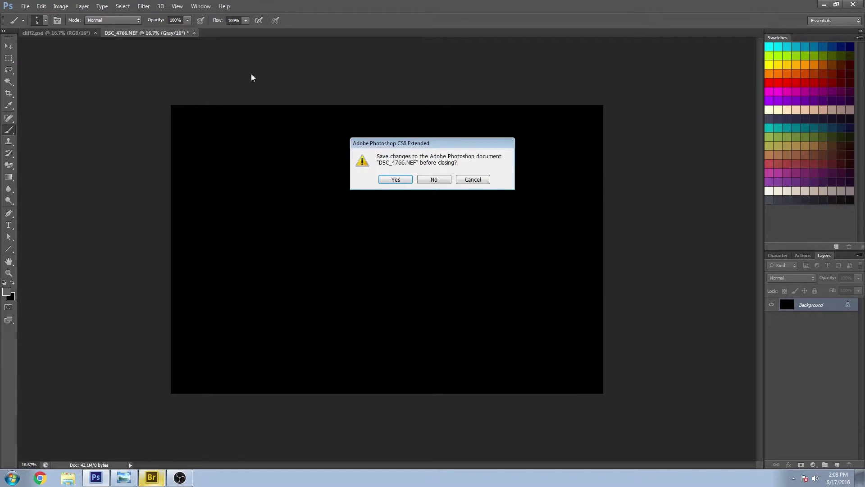
pyautogui.press('n')
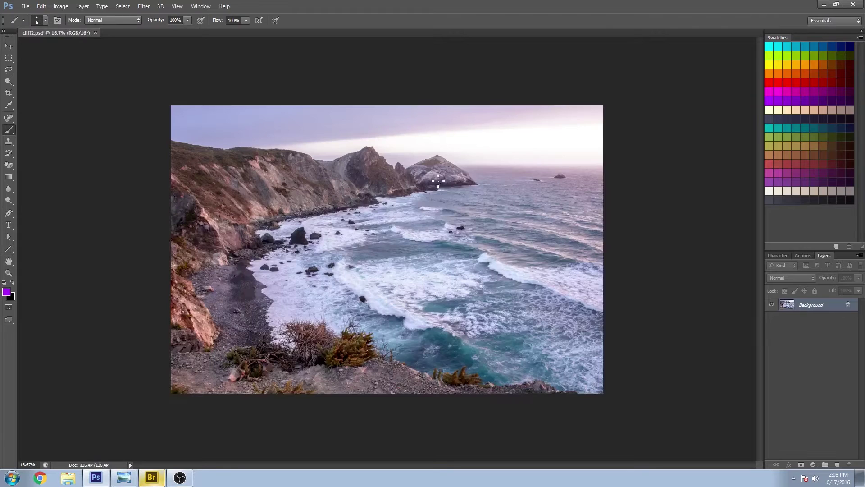
pyautogui.click(41, 6)
# - Paste the black-and-white image in place as Layer 1 and set its blend mode to Luminosity
pyautogui.moveTo(113, 95)
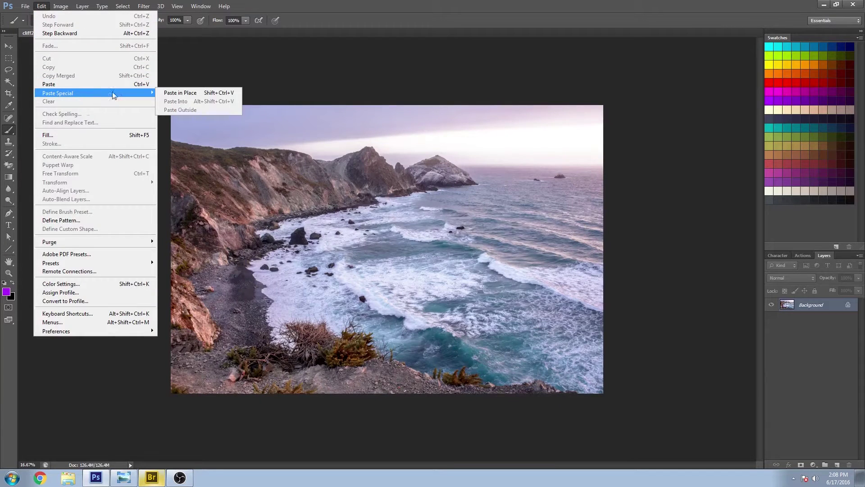
pyautogui.click(180, 93)
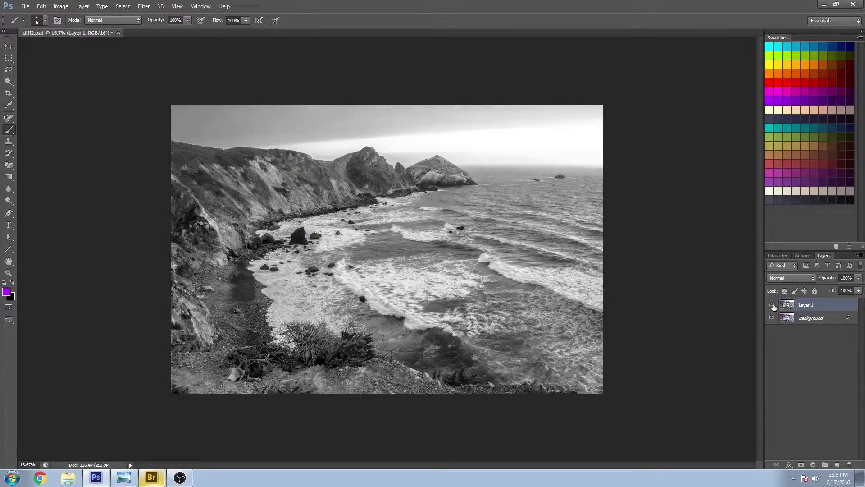
pyautogui.click(772, 305)
pyautogui.click(772, 306)
pyautogui.click(805, 279)
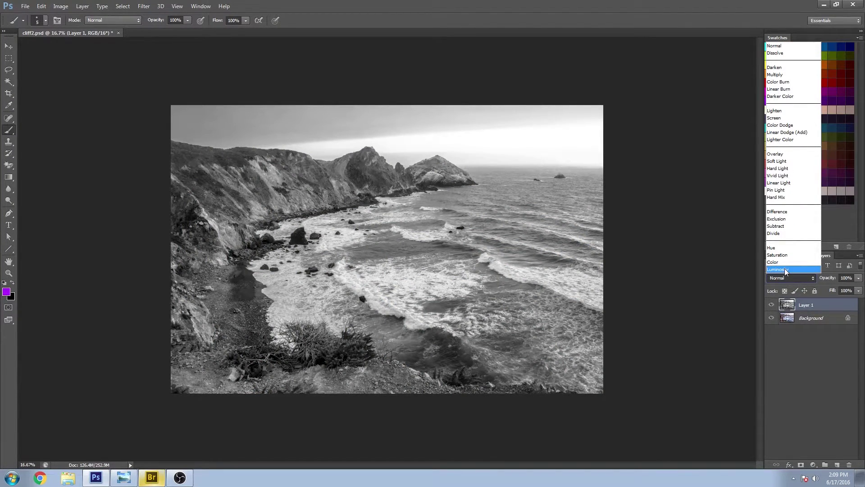
pyautogui.click(786, 269)
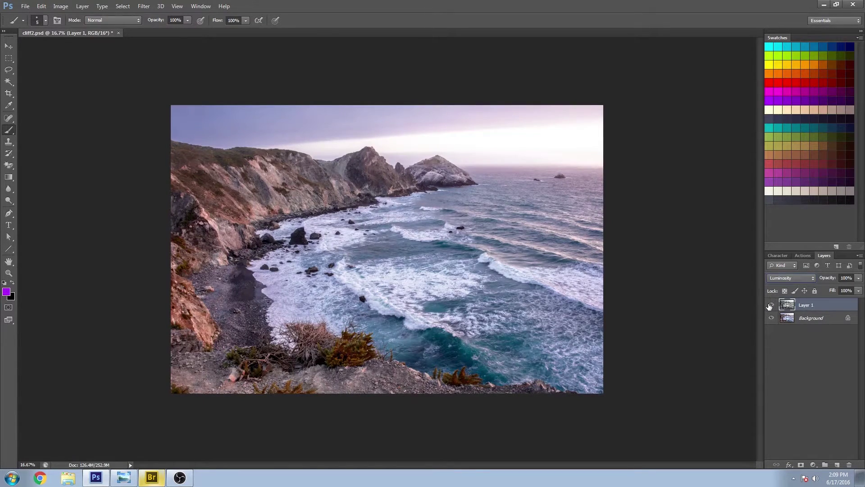
pyautogui.click(770, 306)
pyautogui.click(771, 305)
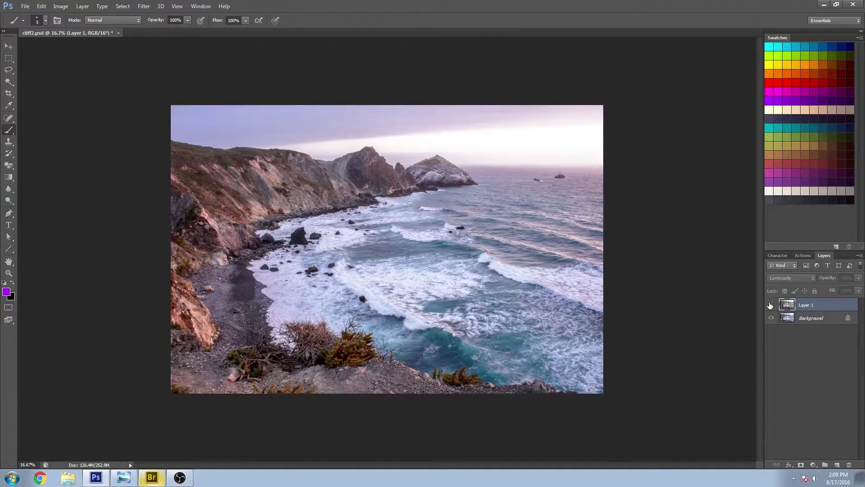
pyautogui.click(770, 305)
pyautogui.click(770, 305)
pyautogui.click(770, 306)
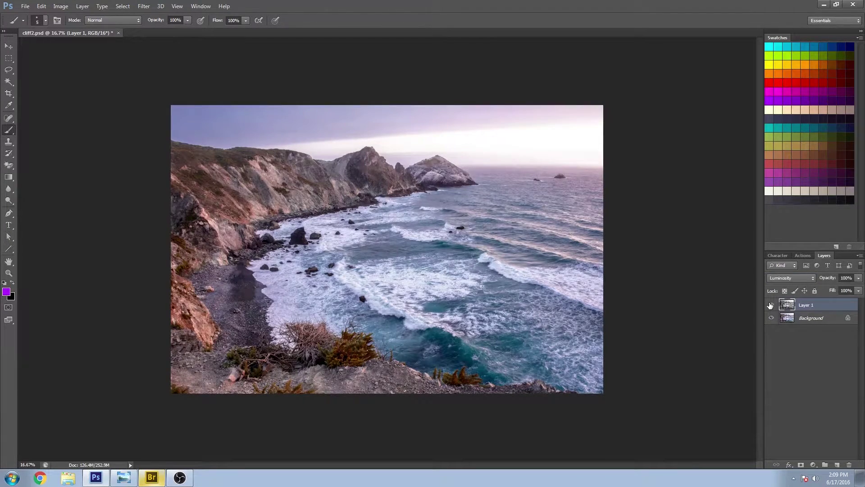
pyautogui.click(771, 305)
pyautogui.click(770, 305)
pyautogui.press('z')
pyautogui.click(388, 311)
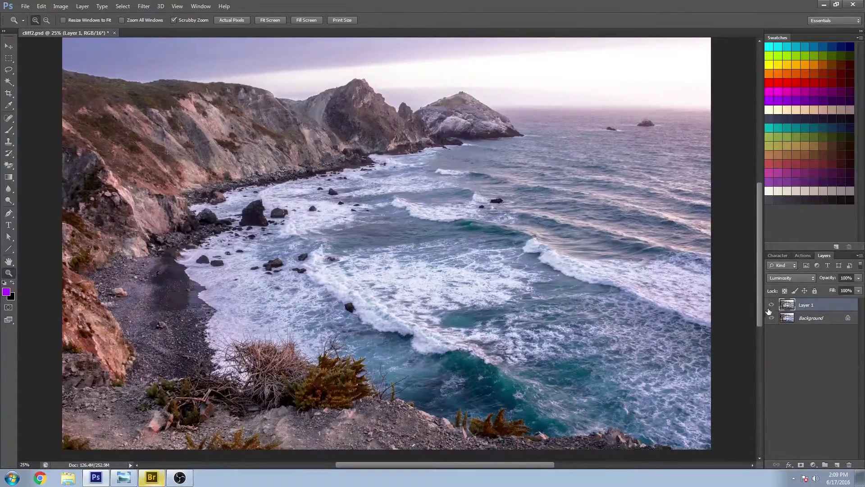
pyautogui.click(771, 306)
pyautogui.click(772, 305)
pyautogui.click(772, 306)
pyautogui.click(772, 306)
pyautogui.click(772, 306)
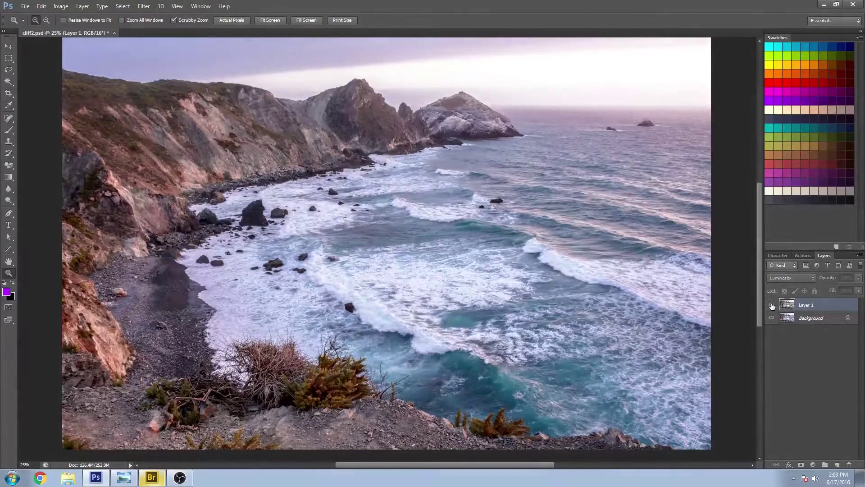
pyautogui.click(772, 306)
pyautogui.click(772, 305)
pyautogui.click(772, 305)
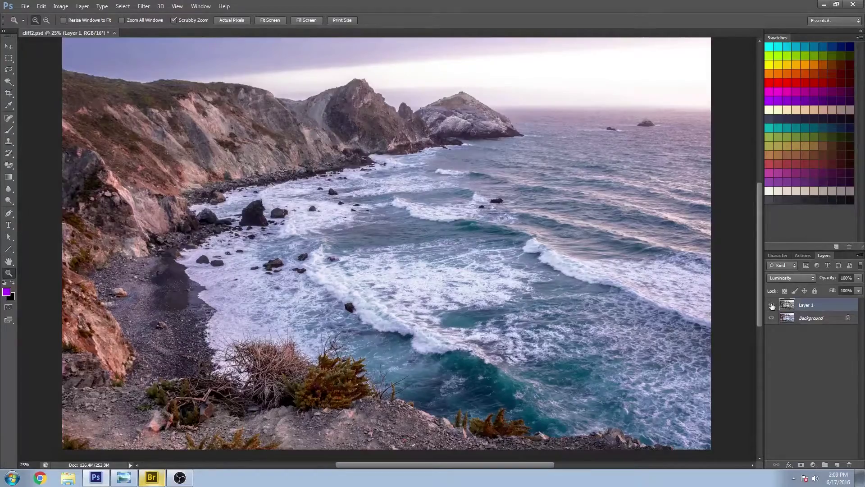
pyautogui.click(772, 306)
pyautogui.click(772, 305)
pyautogui.click(772, 305)
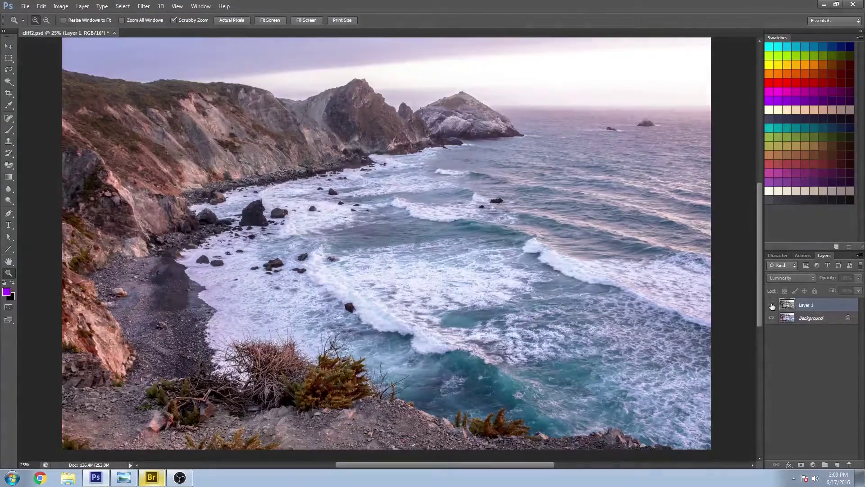
pyautogui.click(772, 306)
pyautogui.rightClick(421, 216)
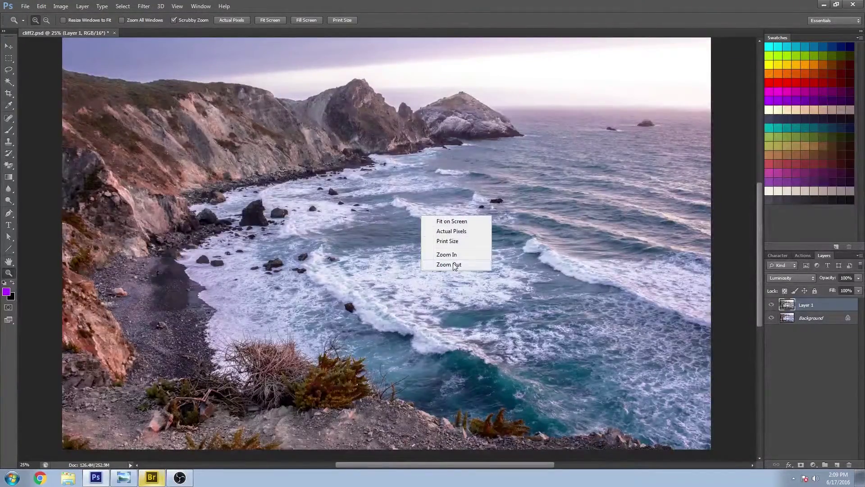
pyautogui.click(446, 263)
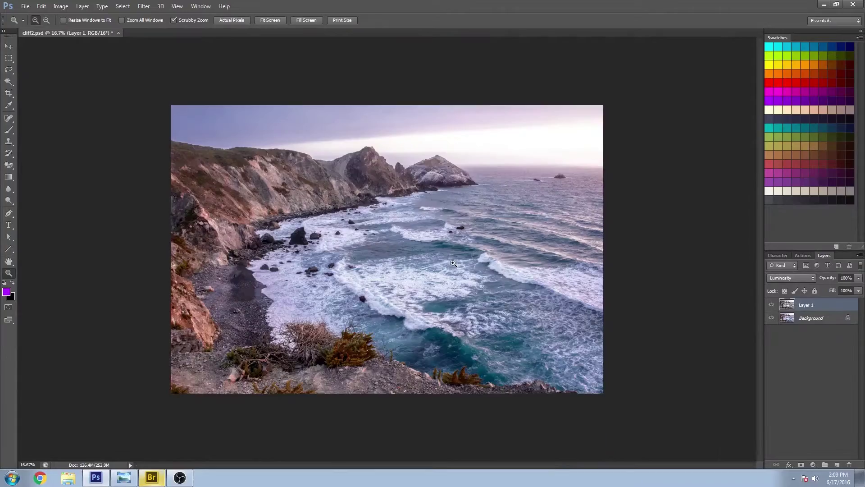
pyautogui.rightClick(387, 230)
pyautogui.click(412, 278)
pyautogui.click(395, 261)
pyautogui.click(395, 260)
pyautogui.click(771, 306)
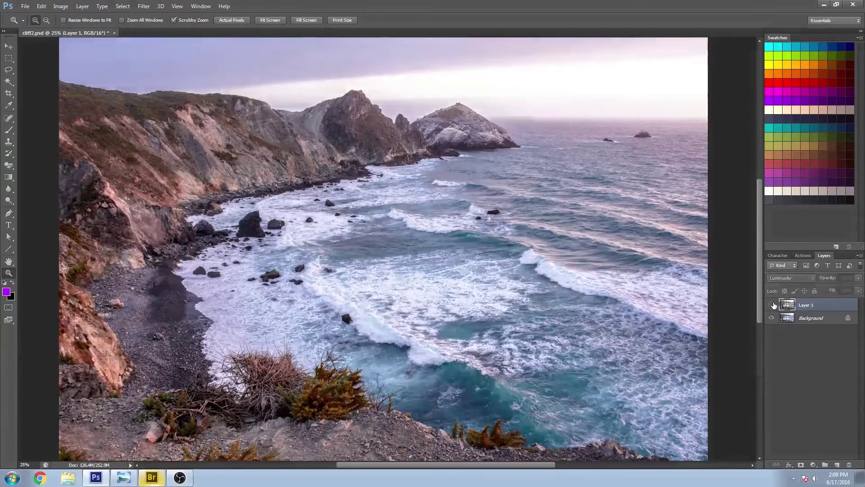
pyautogui.click(771, 306)
pyautogui.scroll(-1, 519, 288)
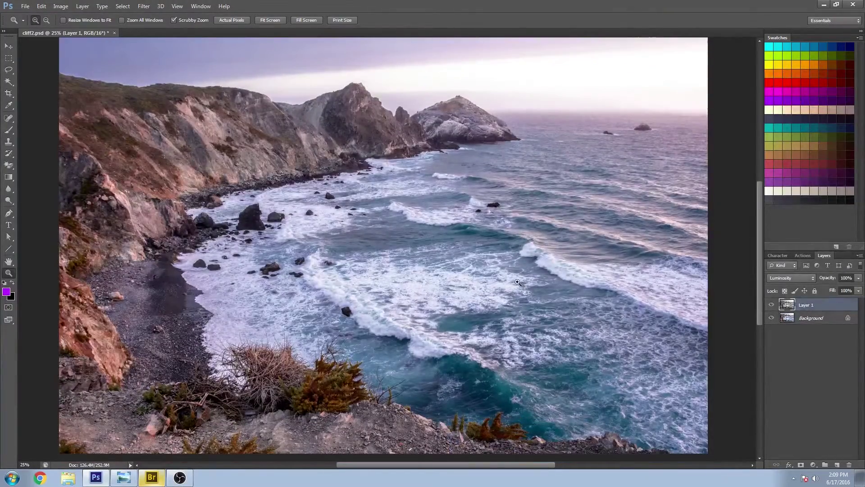
pyautogui.scroll(1, 518, 282)
pyautogui.scroll(2, 516, 283)
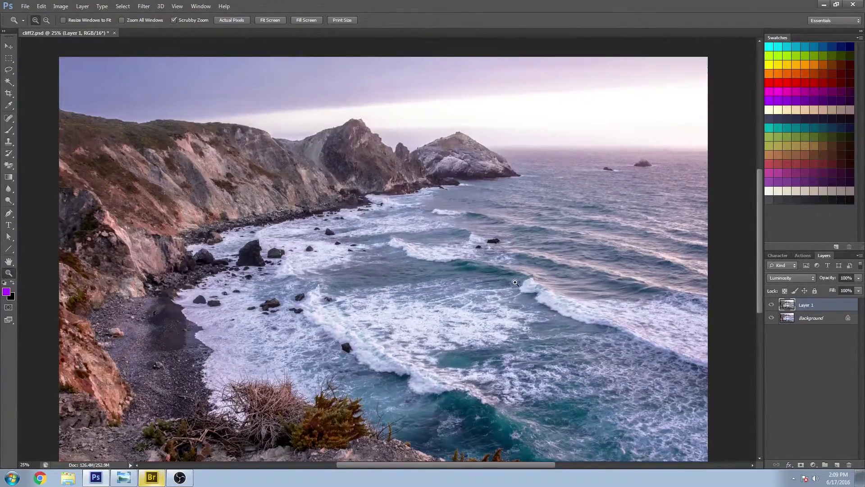
pyautogui.scroll(-1, 516, 282)
pyautogui.scroll(3, 516, 283)
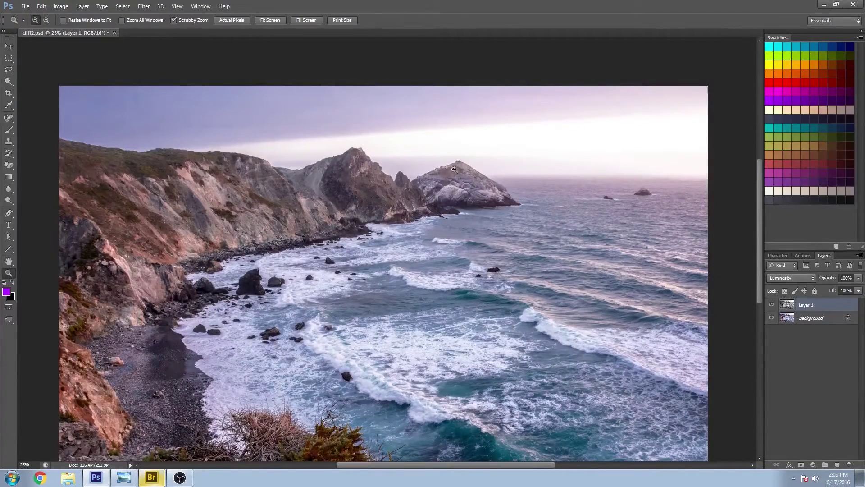
pyautogui.press('alt')
pyautogui.scroll(-3, 435, 316)
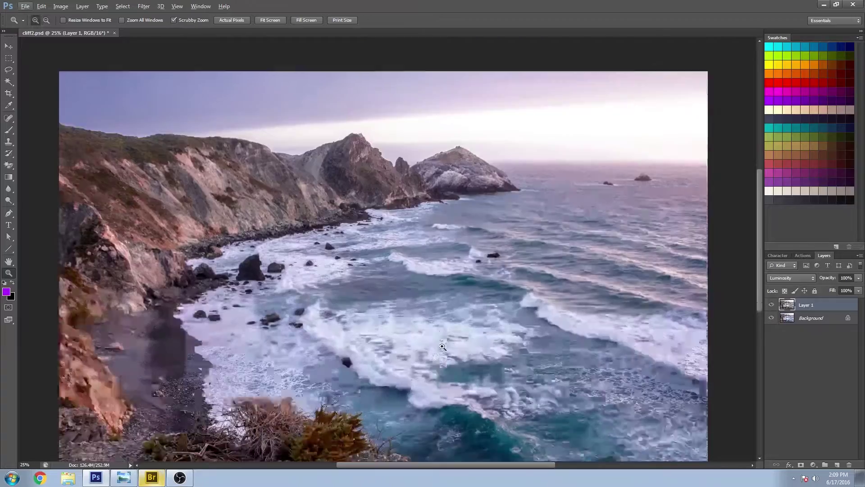
pyautogui.click(153, 479)
# - Reopen DSC_4766.NEF in Camera Raw and load the After snapshot's colour version
pyautogui.doubleClick(39, 210)
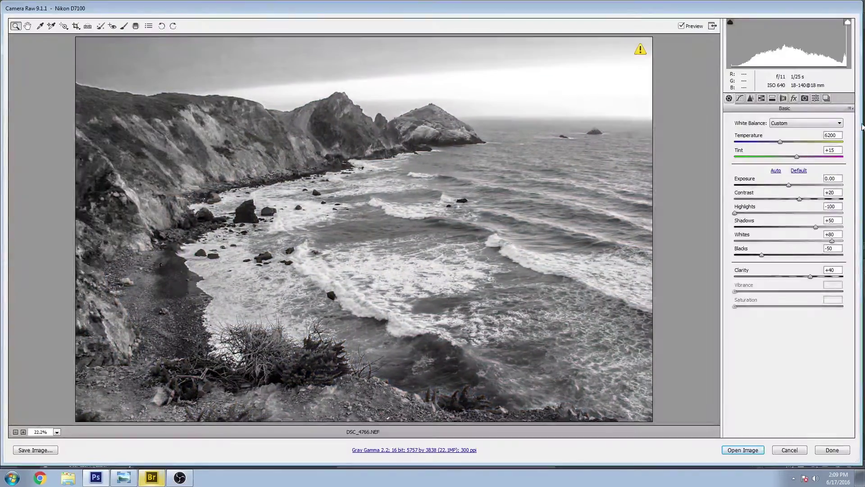
pyautogui.click(827, 99)
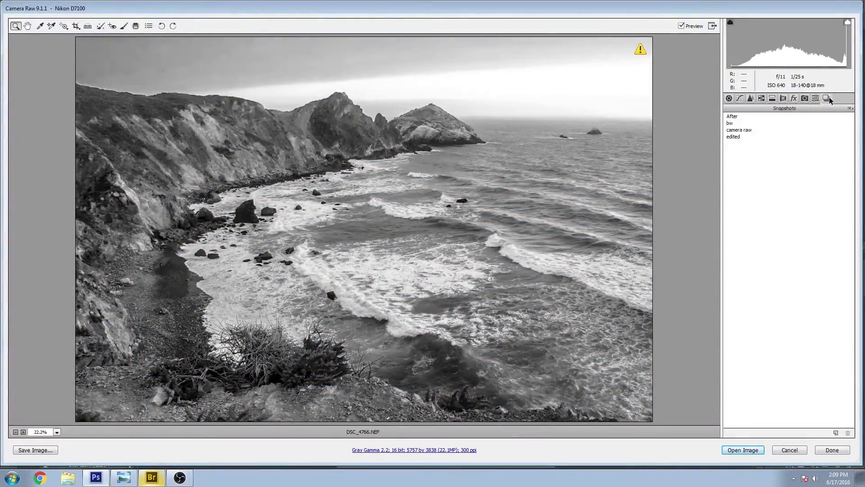
pyautogui.click(732, 117)
pyautogui.click(729, 99)
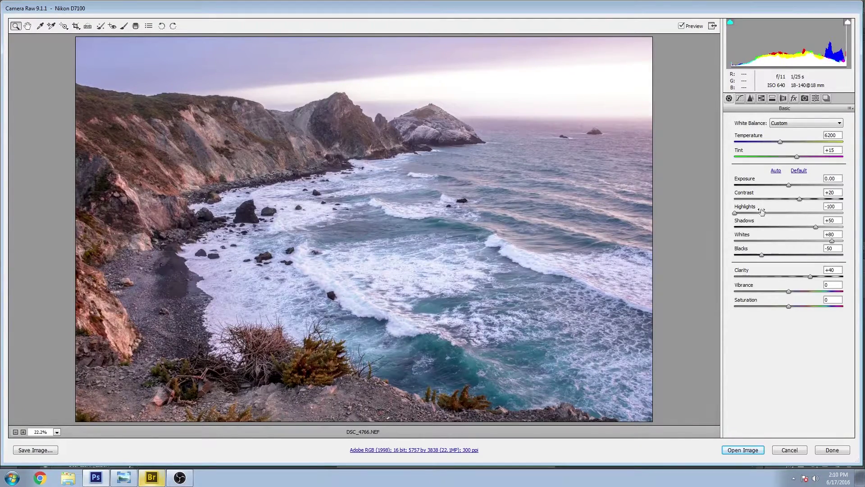
# - Set Whites -13, Highlights -92, Shadows +27 and Clarity +21, then open the photo in Photoshop
pyautogui.moveTo(833, 242); pyautogui.dragTo(808, 236)
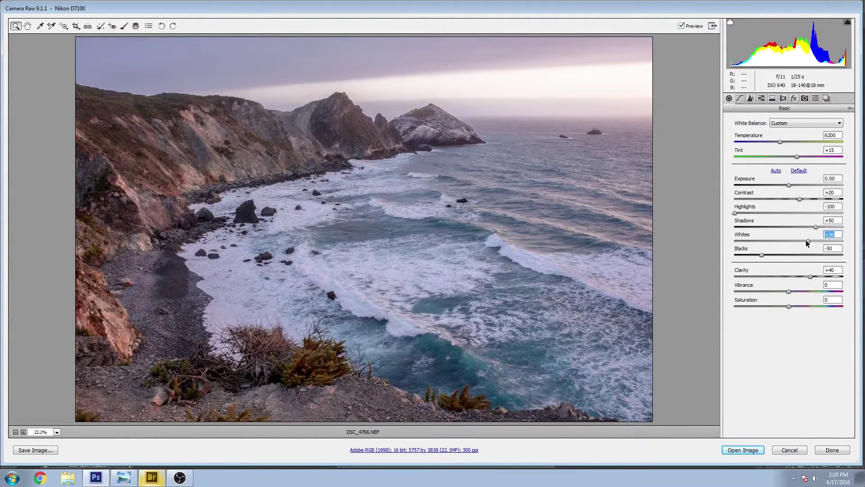
pyautogui.moveTo(806, 240); pyautogui.dragTo(780, 233)
pyautogui.moveTo(736, 213); pyautogui.dragTo(739, 214)
pyautogui.moveTo(814, 228)
pyautogui.mouseDown()
pyautogui.moveTo(797, 224)
pyautogui.moveTo(804, 226)
pyautogui.mouseUp()
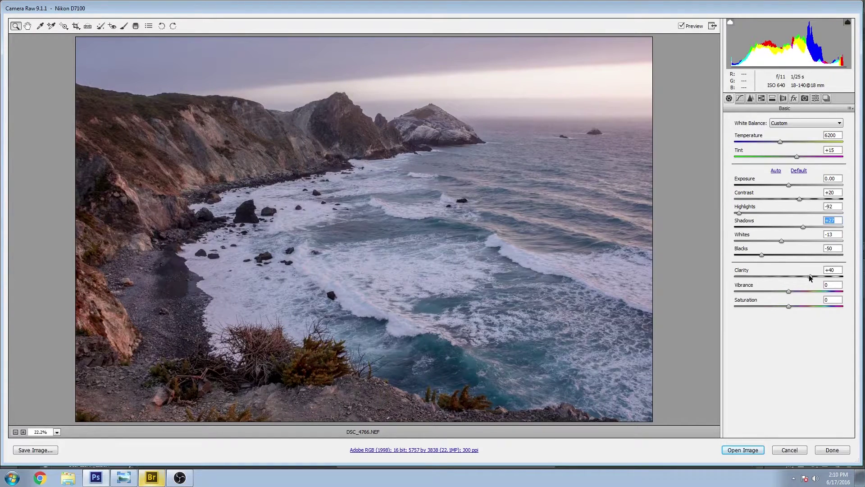
pyautogui.moveTo(812, 276); pyautogui.dragTo(800, 276)
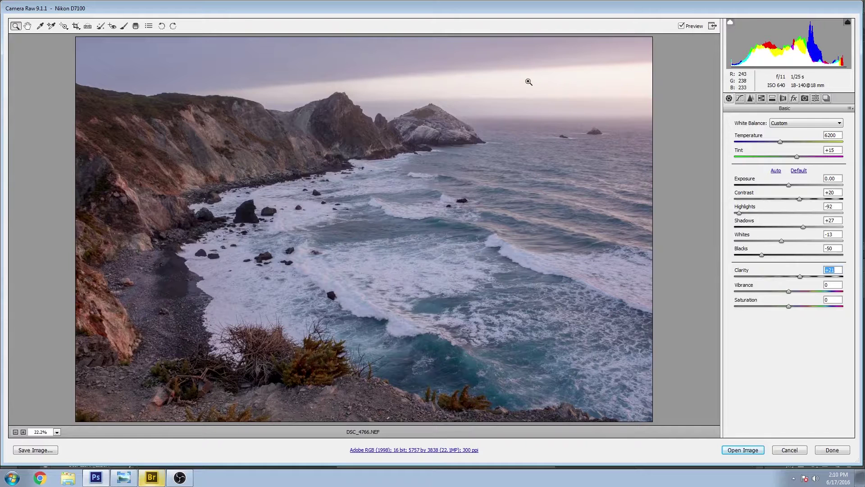
pyautogui.click(746, 449)
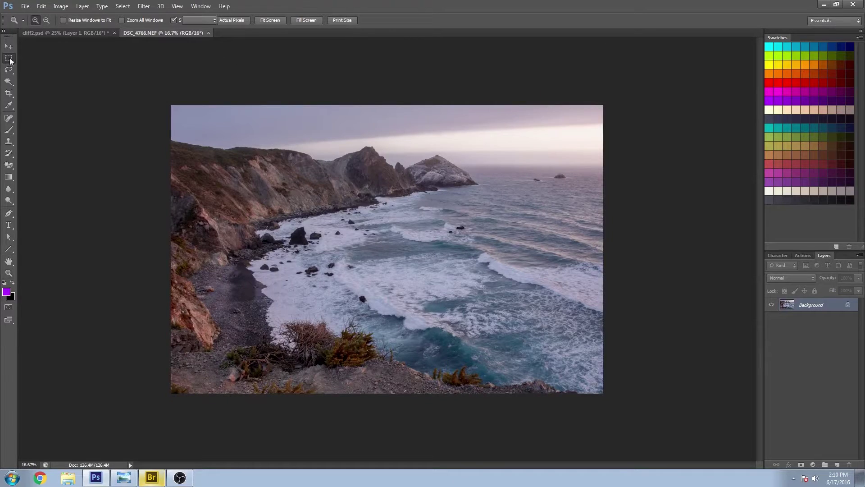
# - Select and copy the whole re-adjusted photo, then close it without saving
pyautogui.click(9, 58)
pyautogui.hotkey('ctrl', 'a')
pyautogui.hotkey('ctrl', 'w')
pyautogui.click(434, 179)
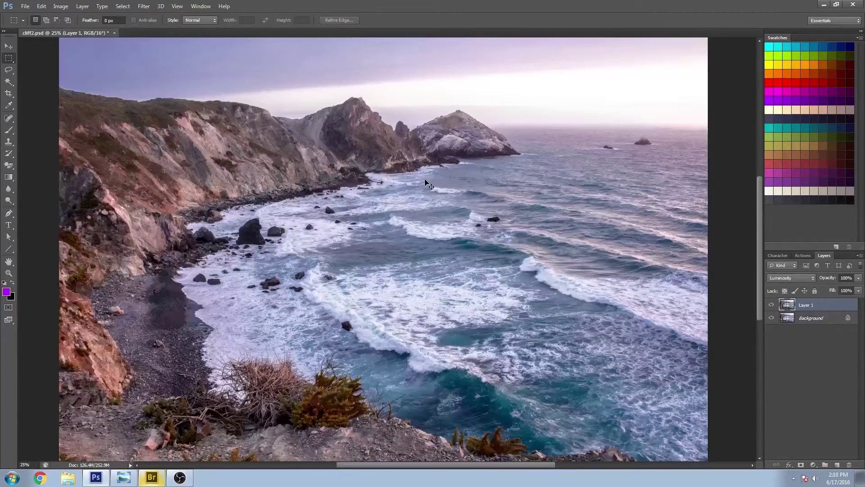
# - Paste the copied image in place into cliff2.psd as Layer 2
pyautogui.hotkey('ctrl', 'v')
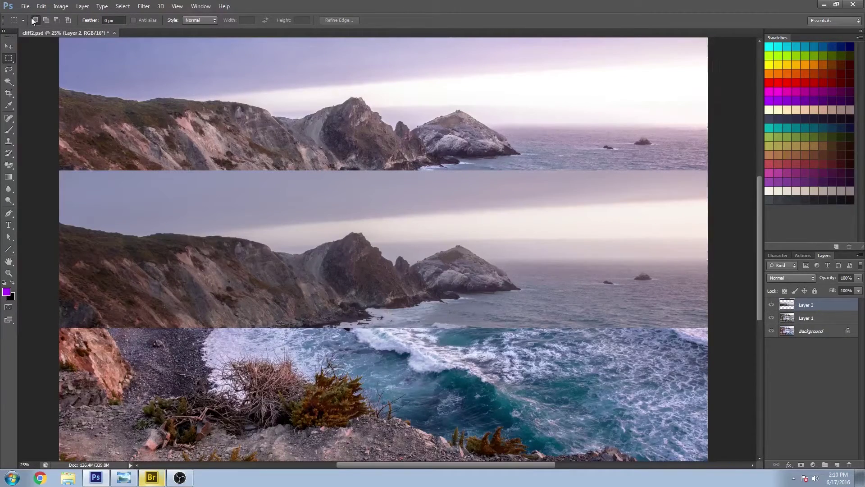
pyautogui.hotkey('ctrl', 'z')
pyautogui.click(41, 6)
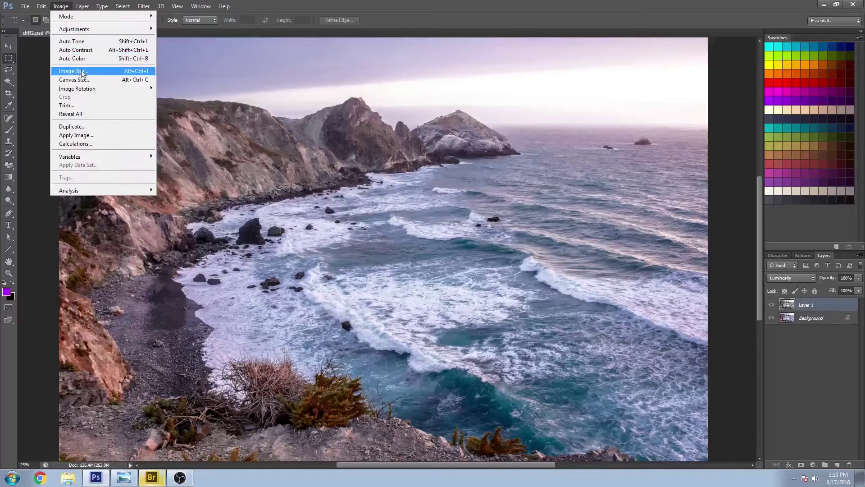
pyautogui.click(41, 6)
pyautogui.moveTo(101, 92)
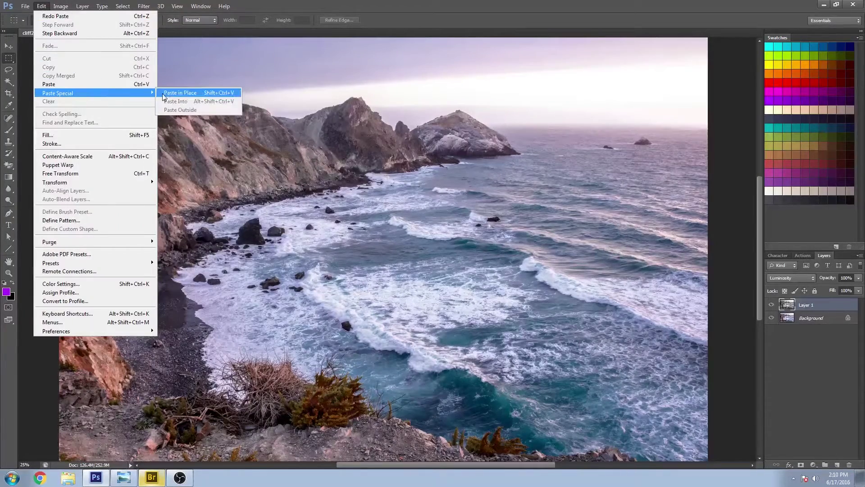
pyautogui.click(210, 92)
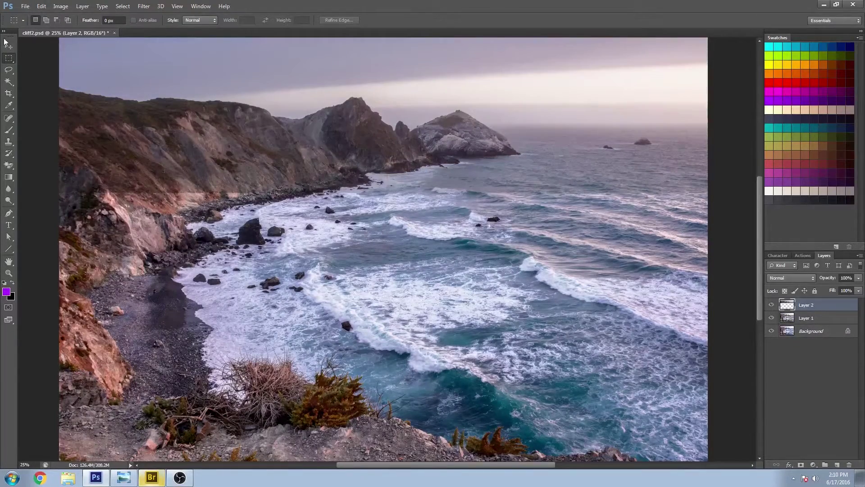
pyautogui.click(6, 45)
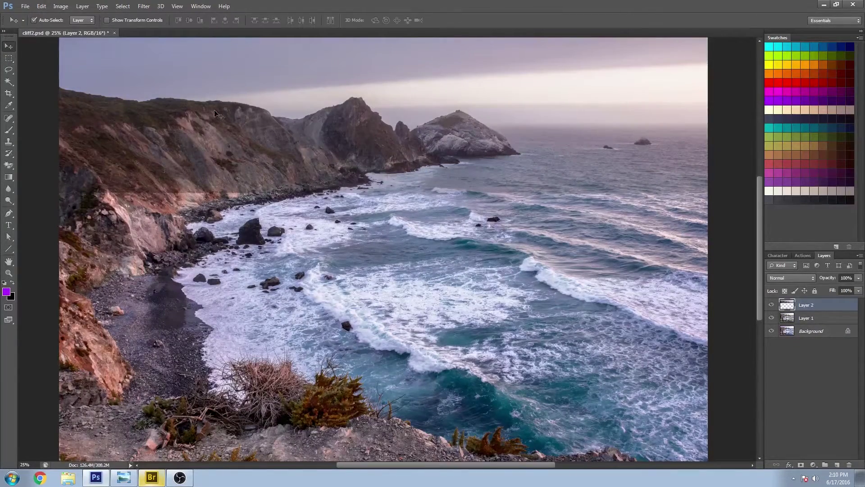
# - Toggle Layer 2's visibility several times to compare it with the layers below
pyautogui.click(773, 305)
pyautogui.click(772, 305)
pyautogui.click(772, 305)
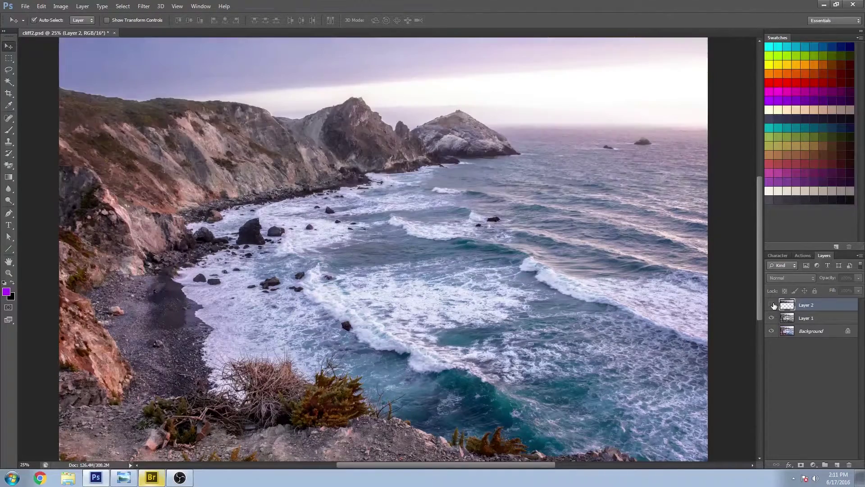
pyautogui.click(772, 306)
pyautogui.click(772, 305)
pyautogui.click(772, 305)
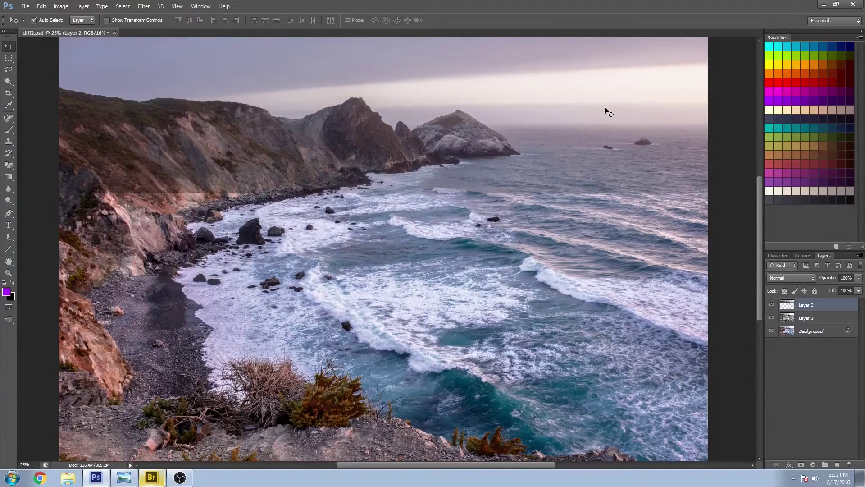
# - Add a layer mask to Layer 2 and set up a 600 px soft round brush
pyautogui.click(801, 466)
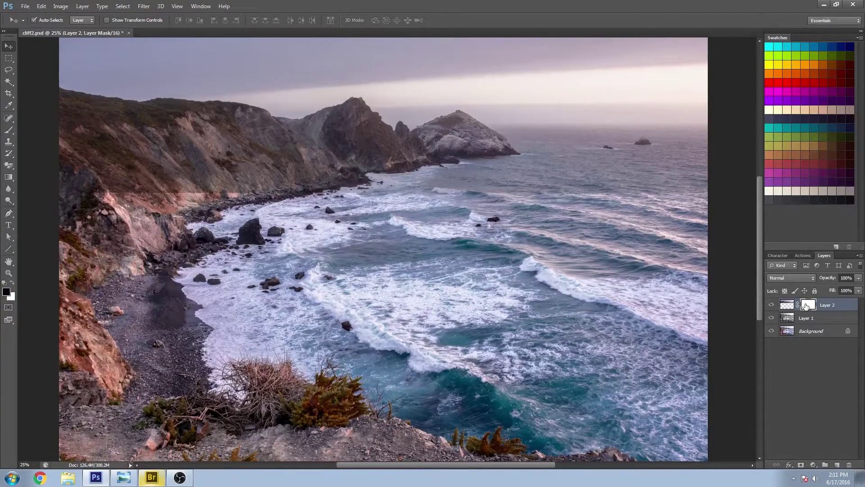
pyautogui.click(787, 305)
pyautogui.click(809, 304)
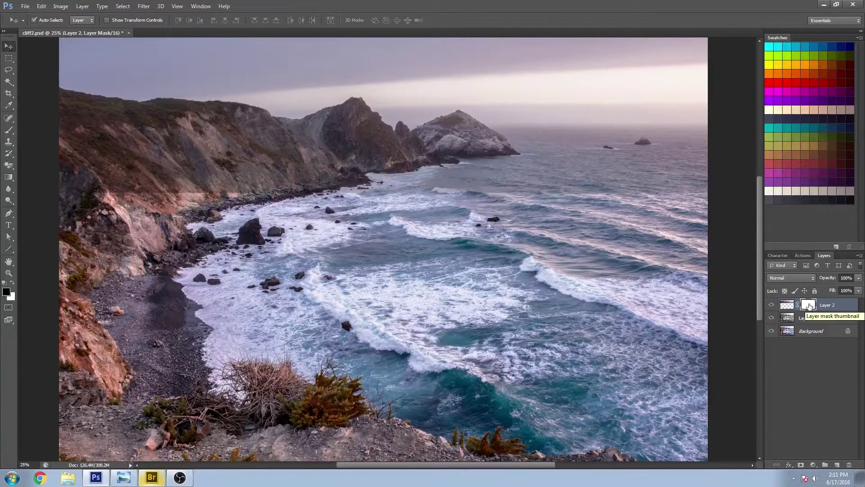
pyautogui.click(9, 130)
pyautogui.click(45, 21)
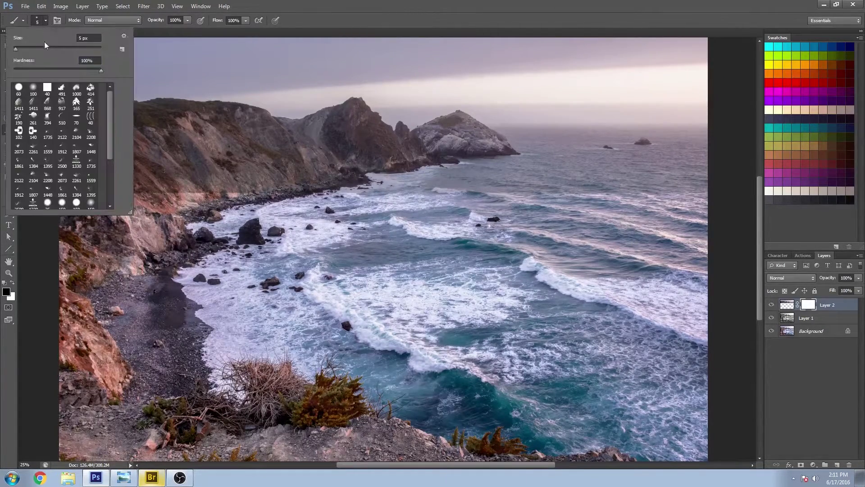
pyautogui.click(33, 89)
pyautogui.press('Return')
pyautogui.press(']')
pyautogui.press(']')
pyautogui.press(']')
pyautogui.press(']')
pyautogui.press(']')
pyautogui.press(']')
pyautogui.press(']')
pyautogui.press(']')
pyautogui.press(']')
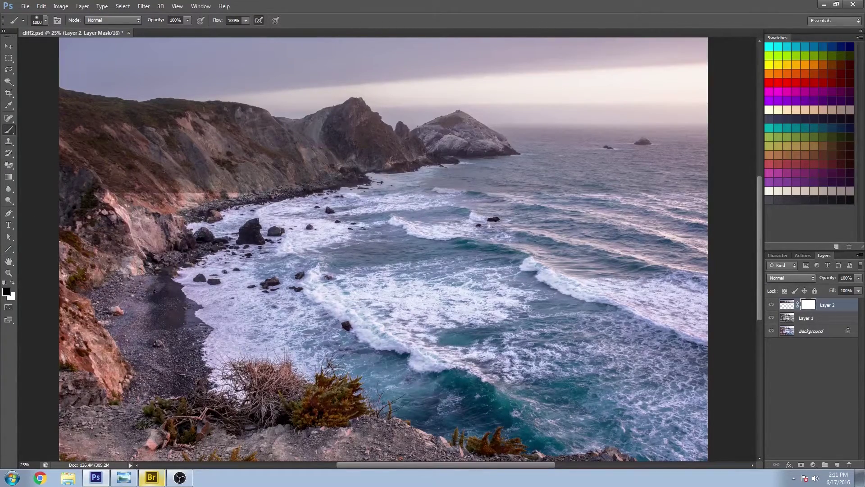
# - Paint black on the mask over the lower cliff band and cliff face, then check Layer 2 on and off
pyautogui.moveTo(55, 164); pyautogui.dragTo(221, 174)
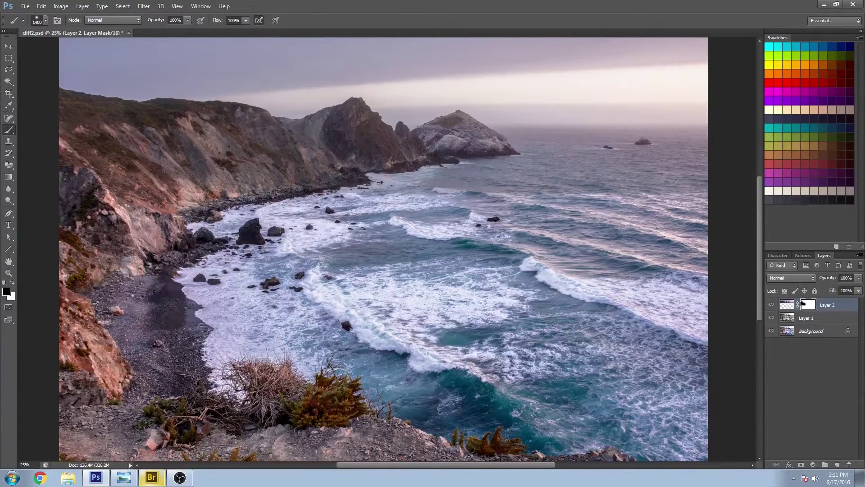
pyautogui.moveTo(128, 135)
pyautogui.mouseDown()
pyautogui.moveTo(156, 151)
pyautogui.moveTo(194, 137)
pyautogui.mouseUp()
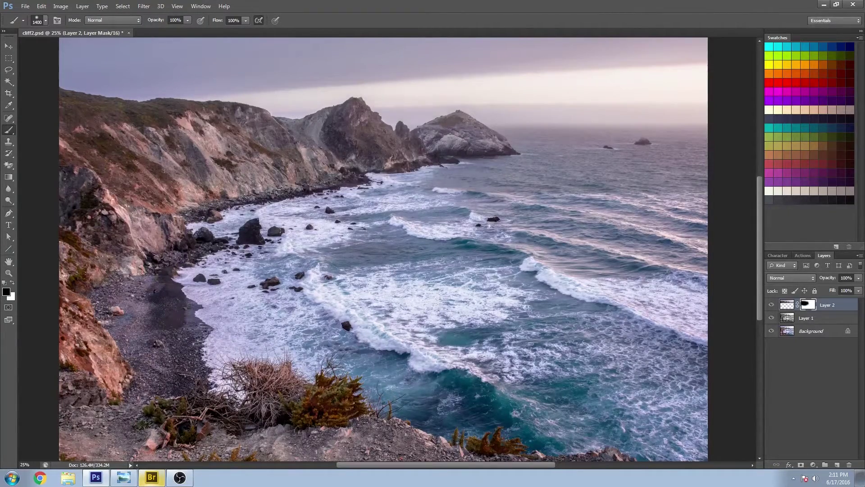
pyautogui.press(']')
pyautogui.press(']')
pyautogui.press(']')
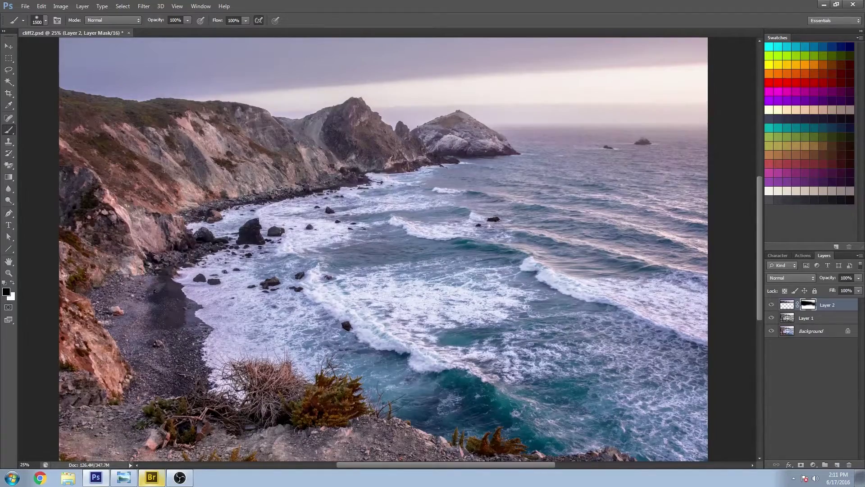
pyautogui.click(8, 46)
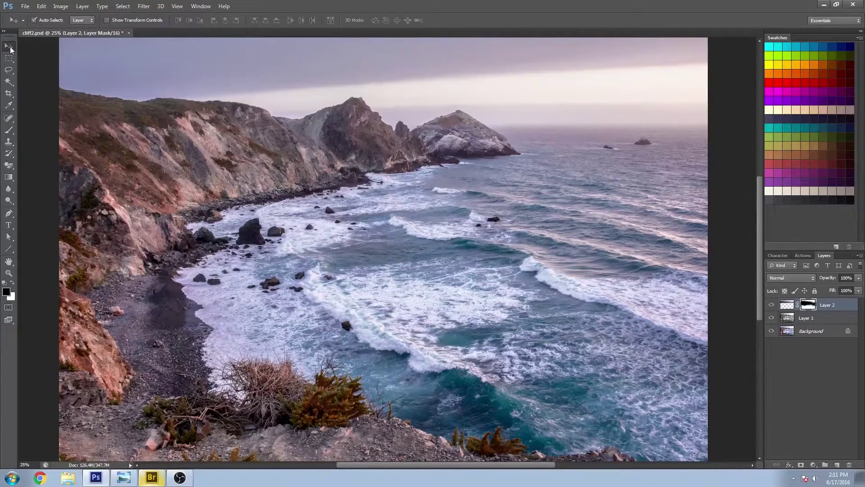
pyautogui.click(772, 306)
pyautogui.click(772, 305)
pyautogui.click(773, 306)
pyautogui.click(772, 305)
# - Refine the mask with a 400 px brush and compare Layer 2 on and off again
pyautogui.click(8, 213)
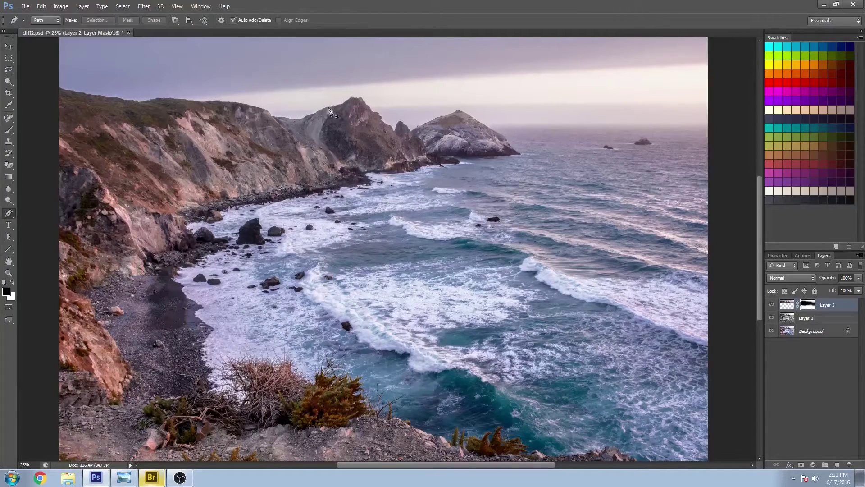
pyautogui.click(8, 130)
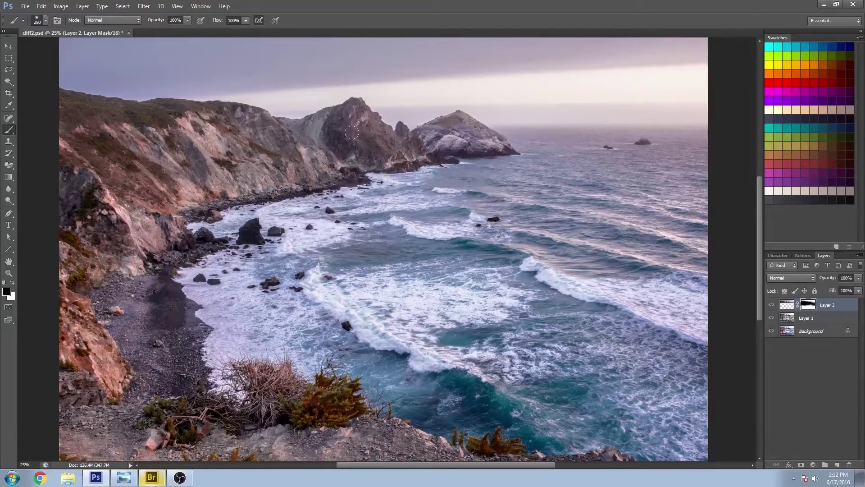
pyautogui.press(']')
pyautogui.press(']')
pyautogui.press(']')
pyautogui.press(']')
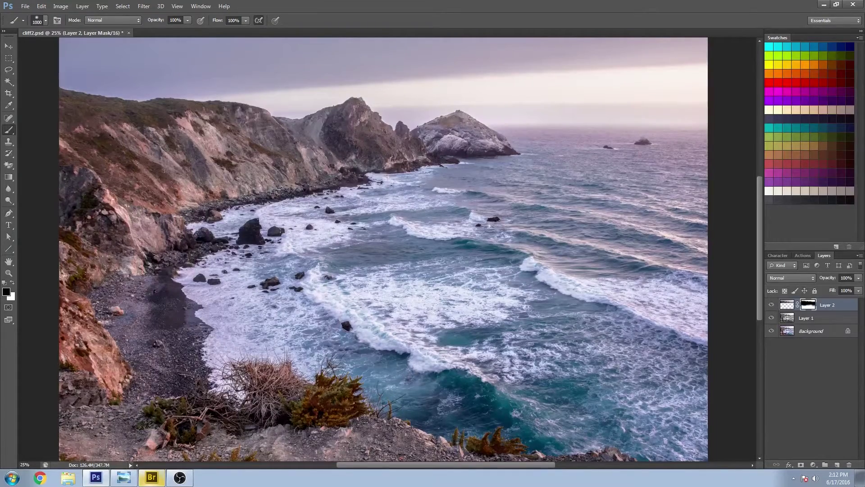
pyautogui.click(772, 305)
pyautogui.click(772, 305)
pyautogui.click(772, 305)
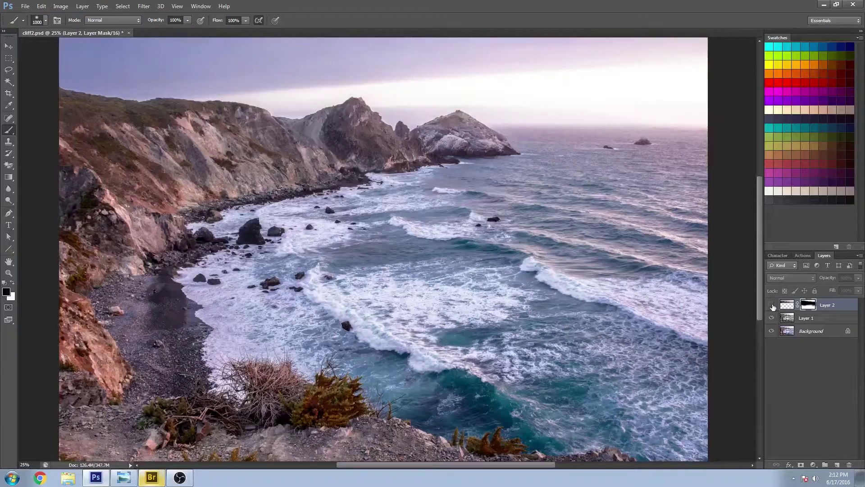
pyautogui.click(772, 305)
pyautogui.click(772, 305)
pyautogui.click(772, 305)
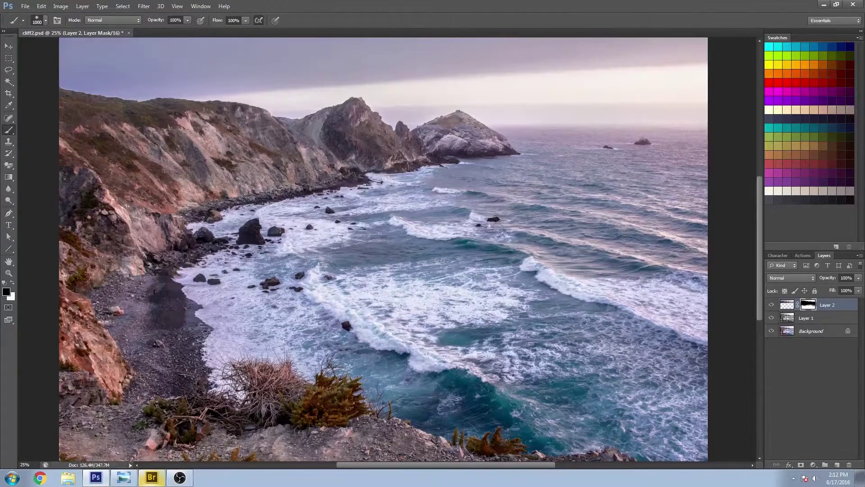
pyautogui.click(8, 46)
pyautogui.hotkey('ctrl', '2')
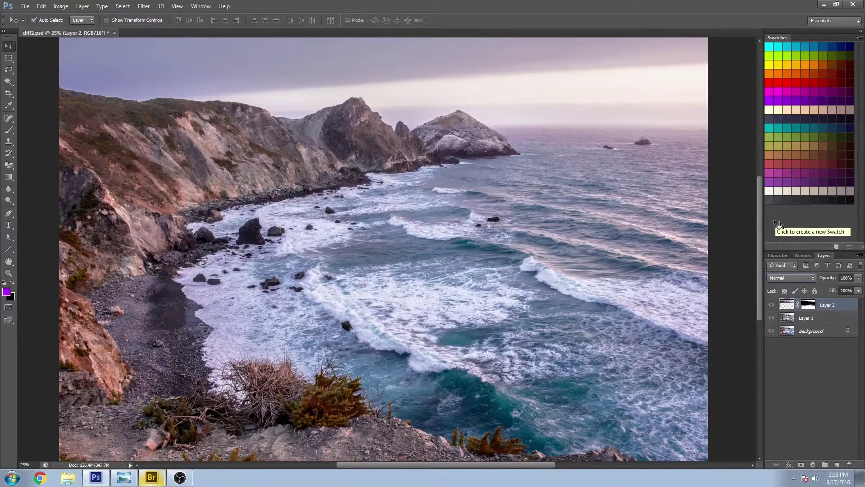
# - Duplicate Background, Layer 1 and Layer 2 and merge the copies into Layer 2 copy
pyautogui.click(819, 332)
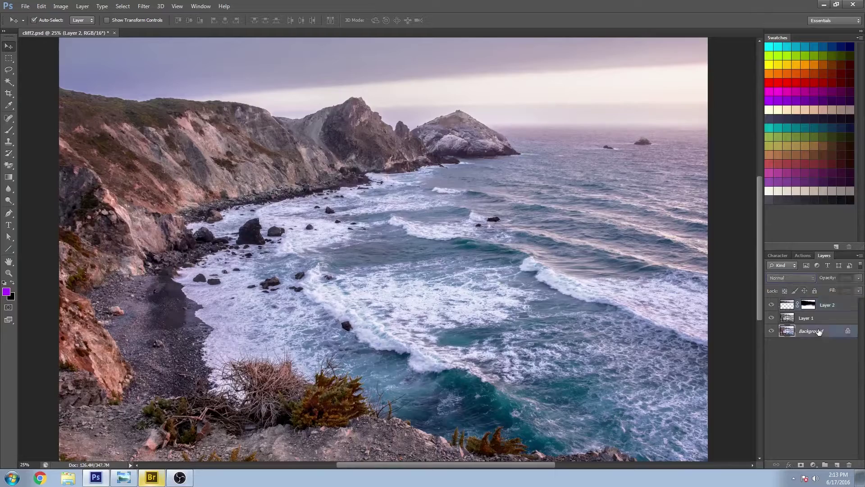
pyautogui.keyDown('shift'); pyautogui.click(834, 306); pyautogui.keyUp('shift')
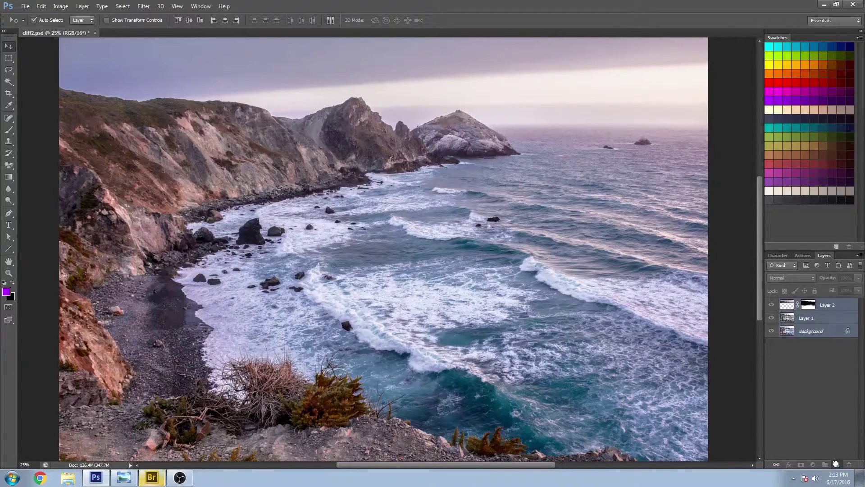
pyautogui.moveTo(836, 464); pyautogui.dragTo(836, 464)
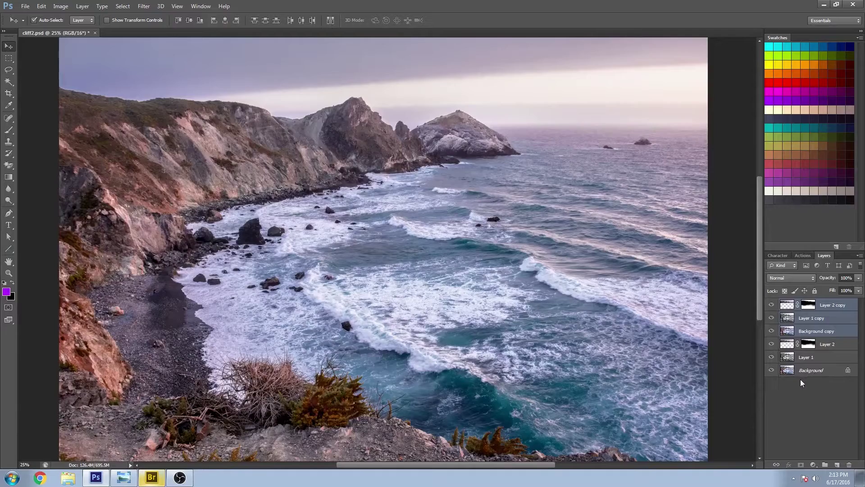
pyautogui.hotkey('ctrl', 'e')
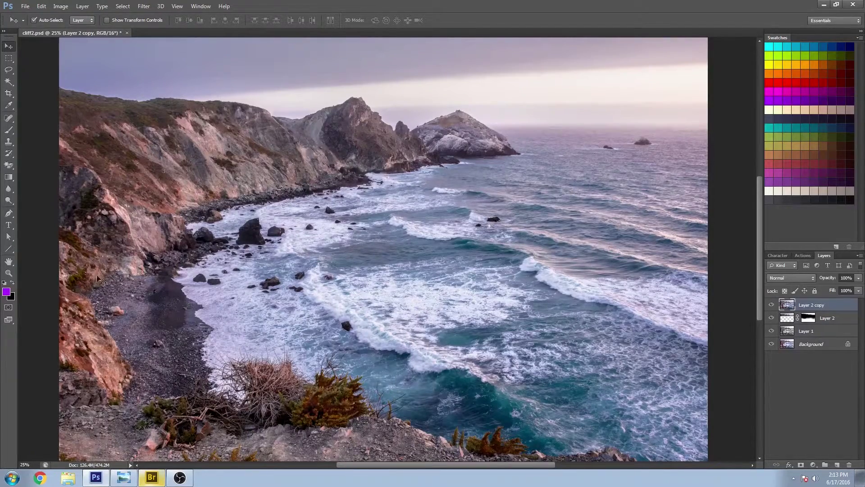
pyautogui.click(8, 273)
pyautogui.moveTo(196, 123); pyautogui.dragTo(253, 131)
# - Fit the coastal image to the window and launch Dfine 2 from Filter > Nik Collection
pyautogui.scroll(-5, 540, 337)
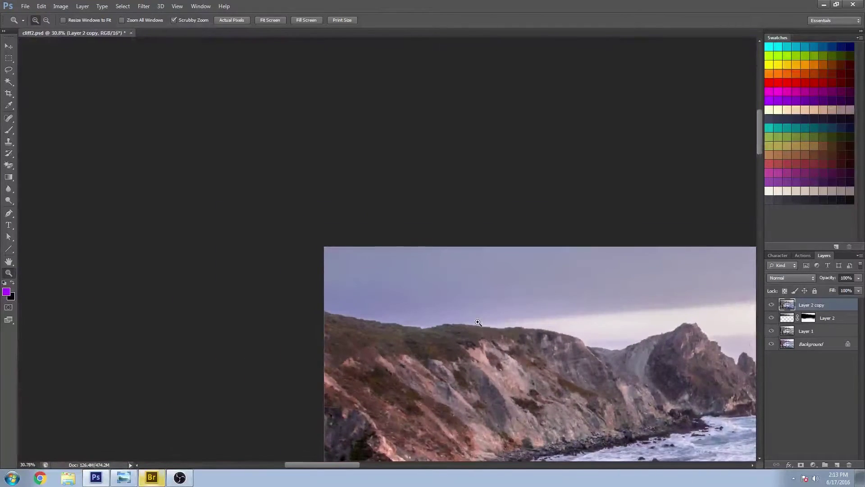
pyautogui.scroll(-3, 654, 404)
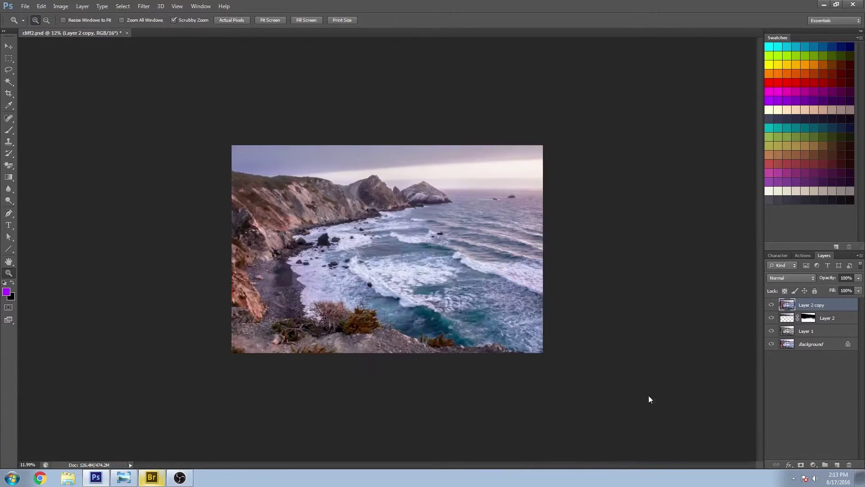
pyautogui.rightClick(685, 345)
pyautogui.click(385, 93)
pyautogui.click(406, 232)
pyautogui.click(405, 233)
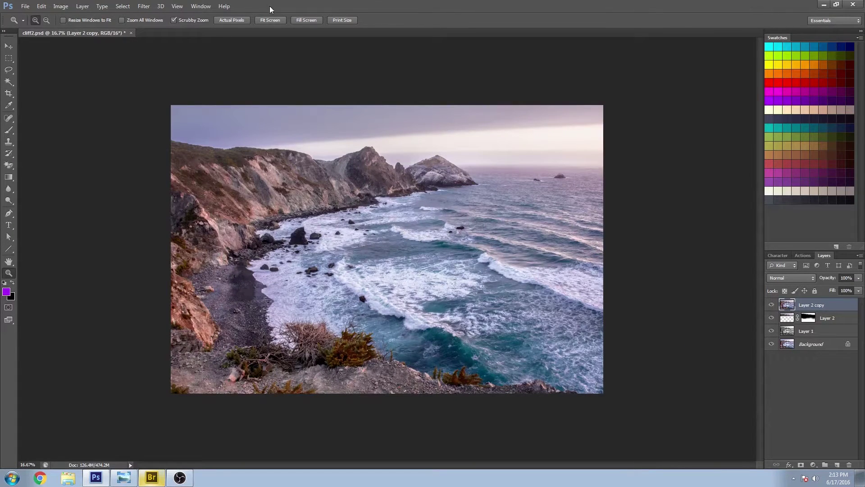
pyautogui.click(144, 6)
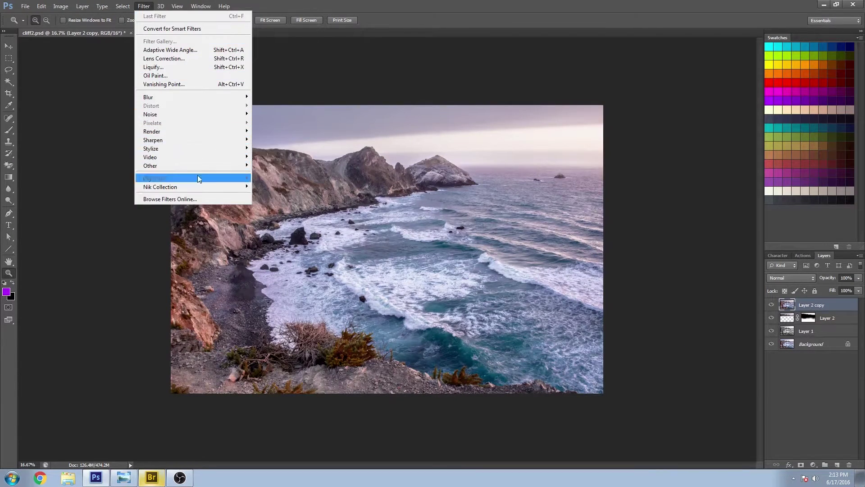
pyautogui.moveTo(201, 184)
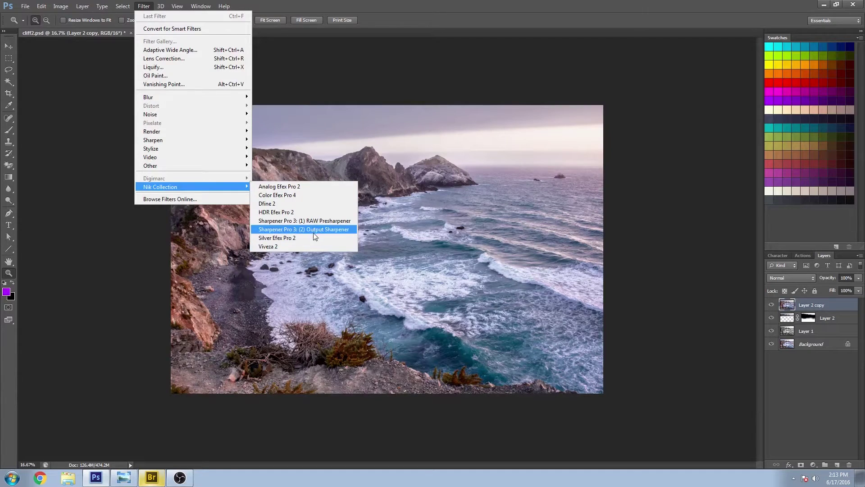
pyautogui.click(266, 205)
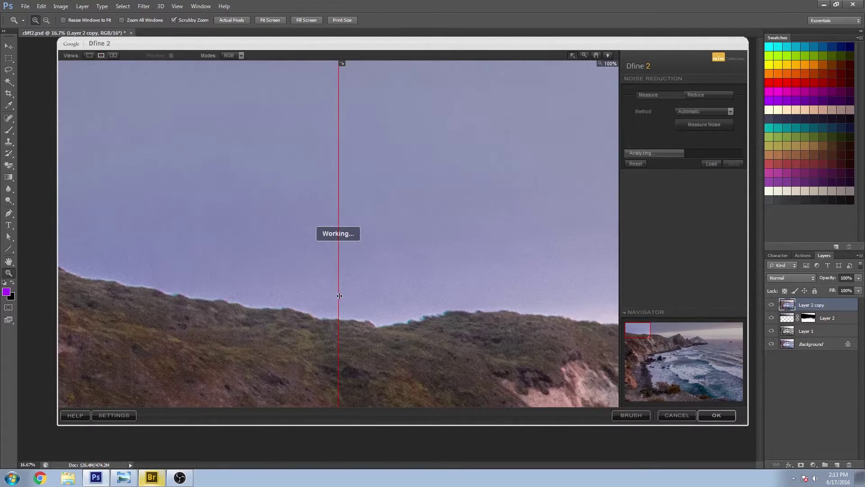
# - Compare noise on the rocks and set Contrast Noise to 151% and Color Noise to 129%
pyautogui.moveTo(339, 296); pyautogui.dragTo(413, 252)
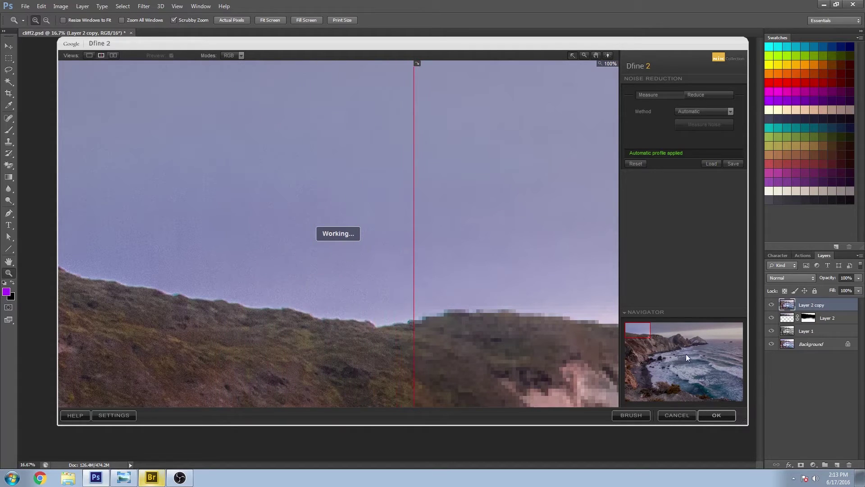
pyautogui.click(679, 346)
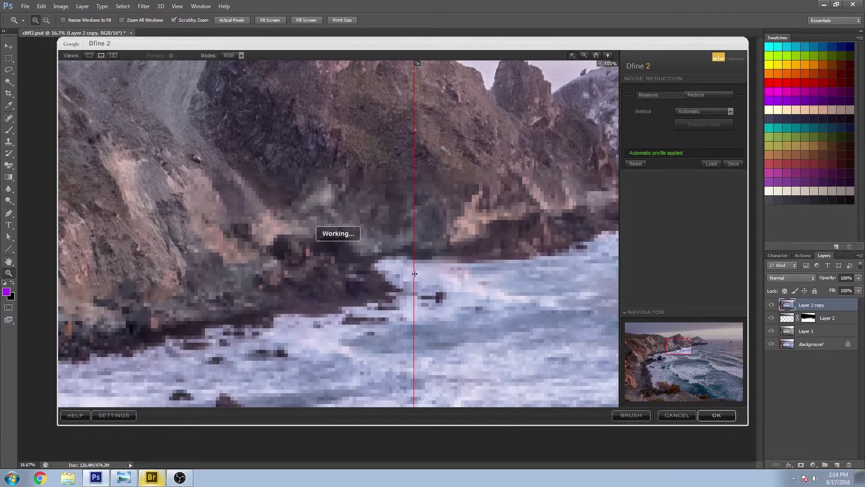
pyautogui.moveTo(416, 270); pyautogui.dragTo(401, 242)
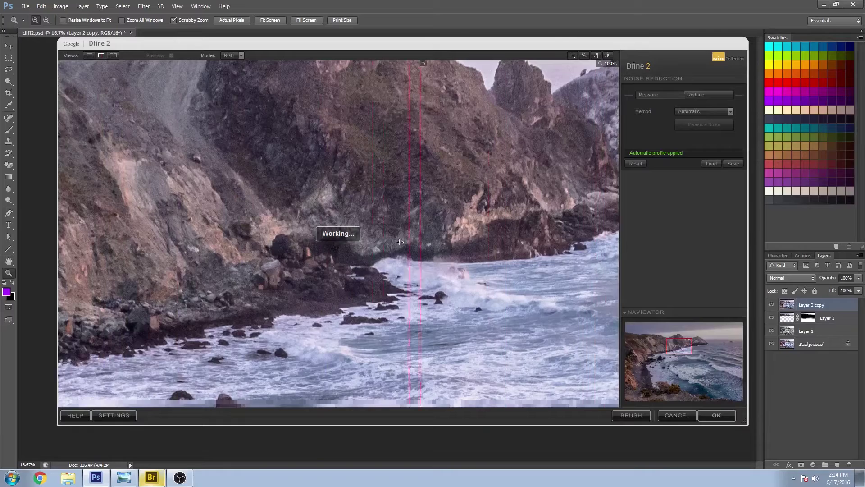
pyautogui.click(698, 95)
pyautogui.moveTo(685, 132); pyautogui.dragTo(707, 125)
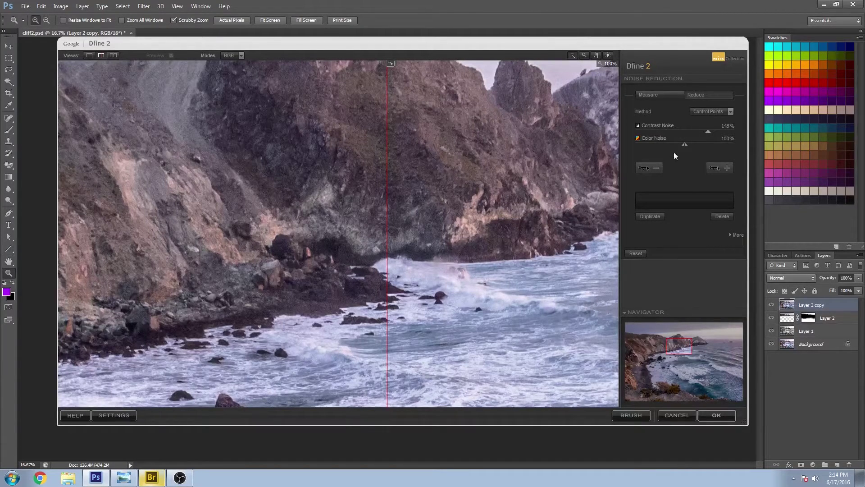
pyautogui.moveTo(685, 144); pyautogui.dragTo(699, 142)
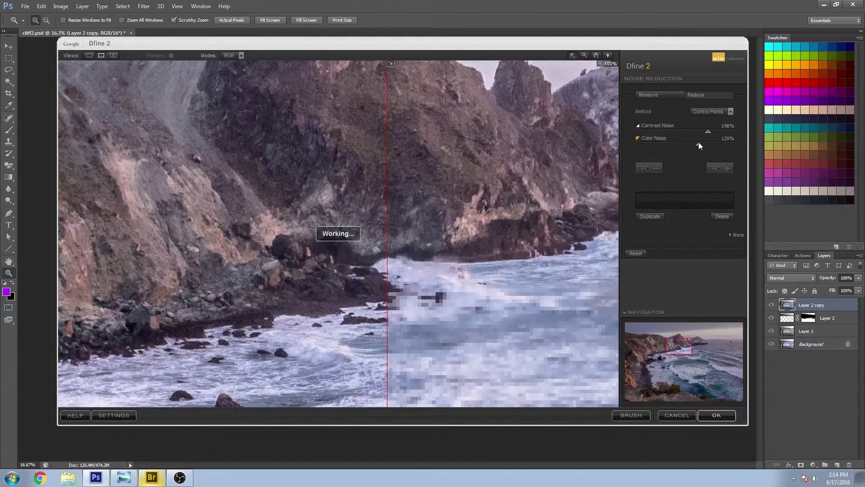
# - Check the offshore rock and sky, raise Contrast Noise to 187%, and apply Dfine 2
pyautogui.moveTo(390, 217); pyautogui.dragTo(361, 194)
pyautogui.click(702, 344)
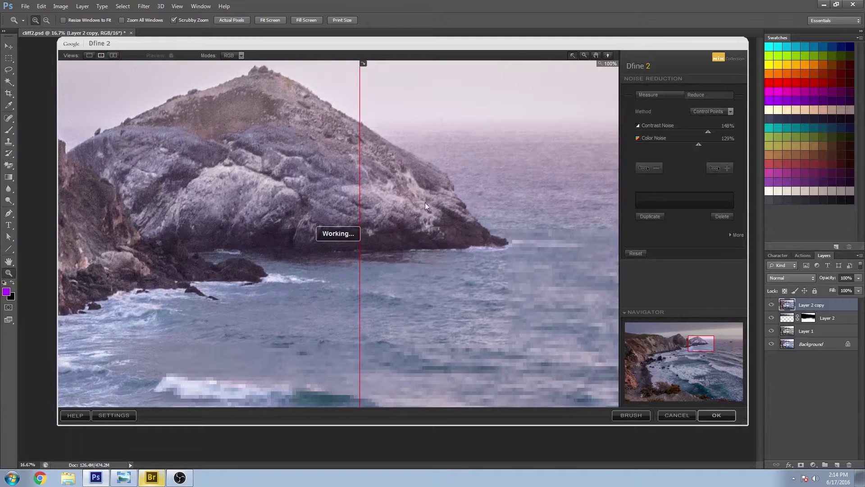
pyautogui.moveTo(359, 210); pyautogui.dragTo(278, 150)
pyautogui.scroll(5, 413, 245)
pyautogui.moveTo(279, 257); pyautogui.dragTo(296, 250)
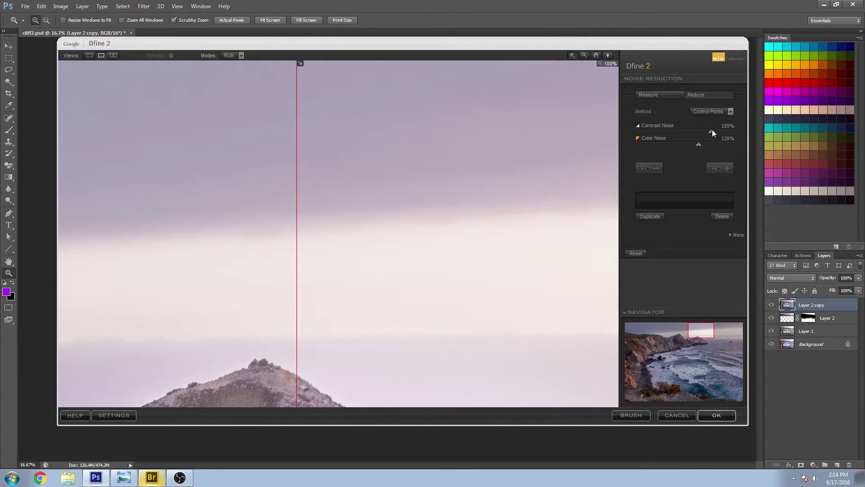
pyautogui.moveTo(712, 130); pyautogui.dragTo(727, 131)
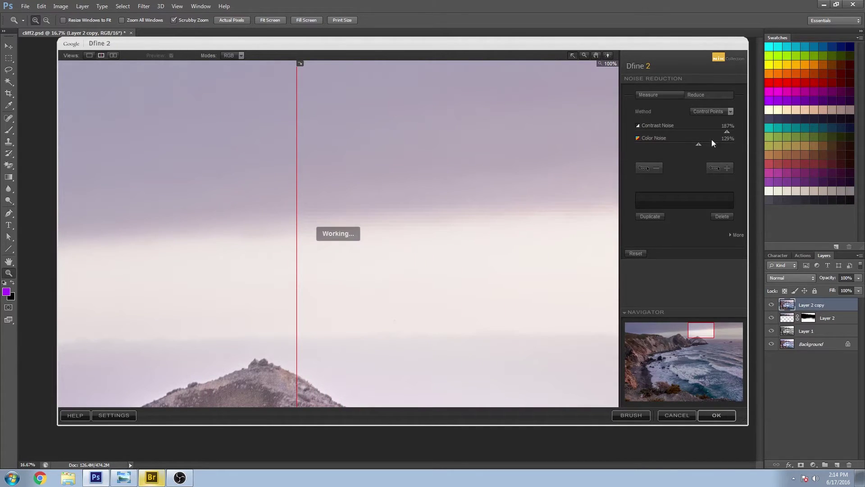
pyautogui.click(721, 414)
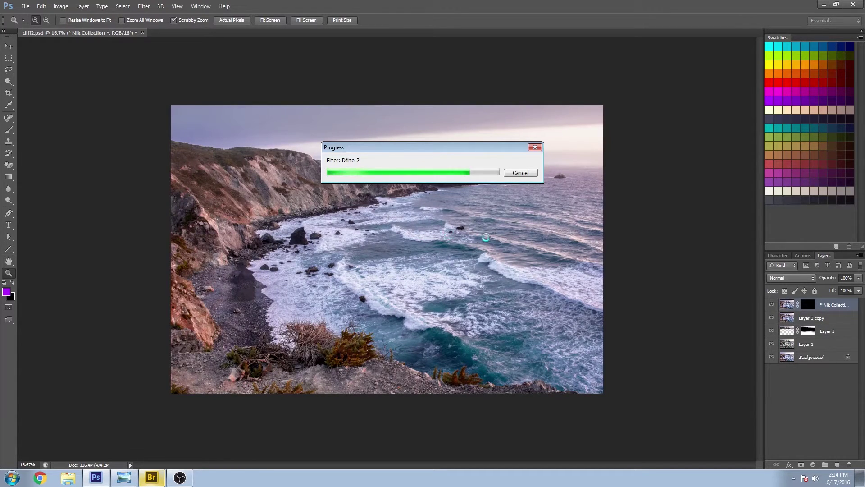
# - Launch Nik Collection's Sharpener Pro 3 Output Sharpener on the Dfine 2 layer
pyautogui.click(144, 6)
pyautogui.moveTo(176, 168)
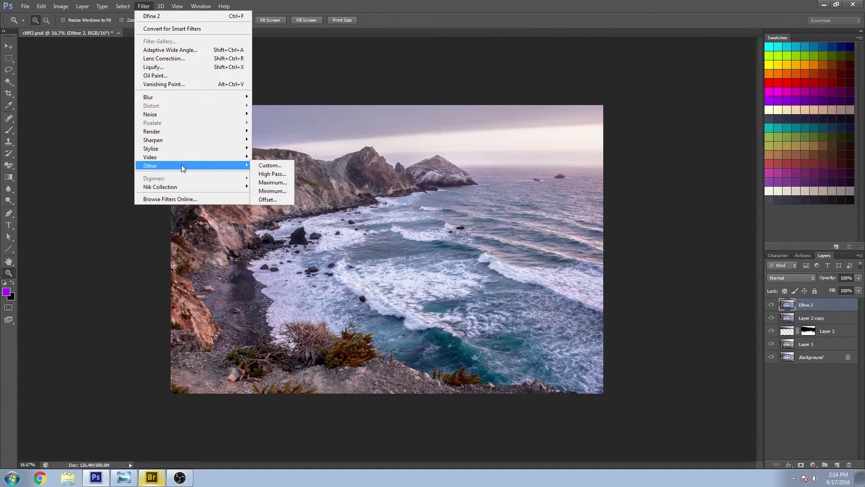
pyautogui.moveTo(191, 188)
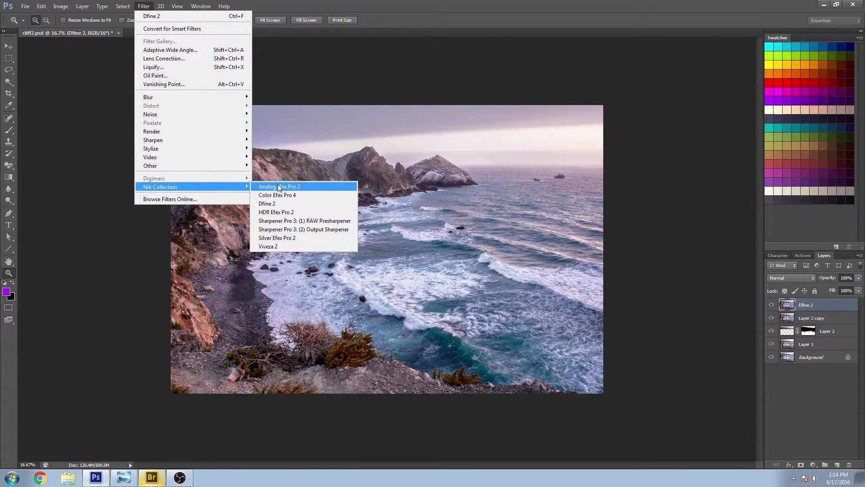
pyautogui.click(325, 229)
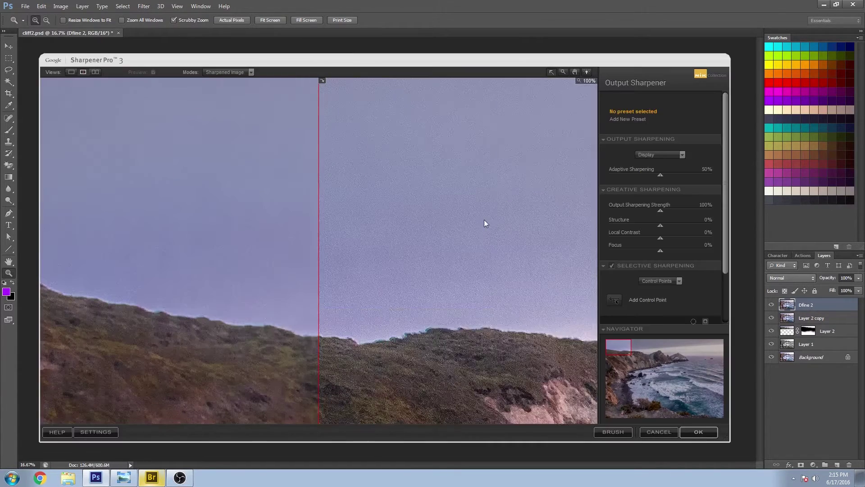
# - Set Adaptive Sharpening to 74% and Structure to 40%, checking the sea rock in split preview
pyautogui.moveTo(618, 347); pyautogui.dragTo(682, 357)
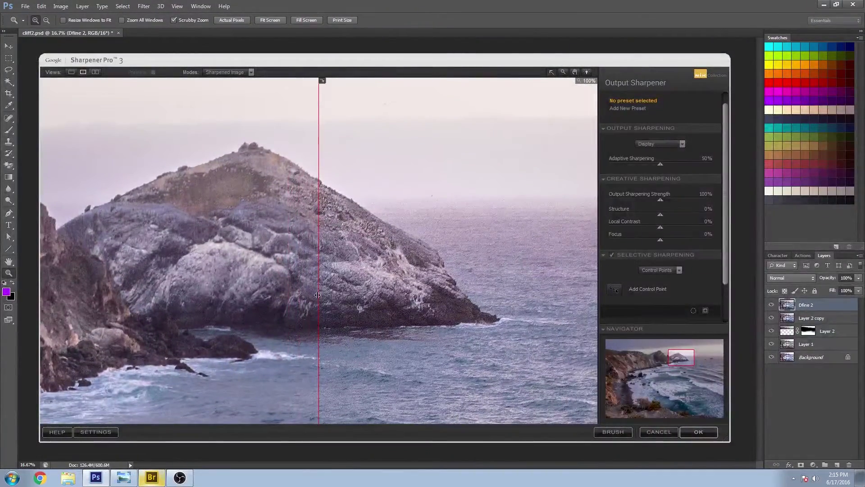
pyautogui.moveTo(317, 295); pyautogui.dragTo(230, 203)
pyautogui.moveTo(660, 165)
pyautogui.mouseDown()
pyautogui.moveTo(690, 165)
pyautogui.moveTo(670, 165)
pyautogui.mouseUp()
pyautogui.moveTo(723, 164); pyautogui.dragTo(686, 157)
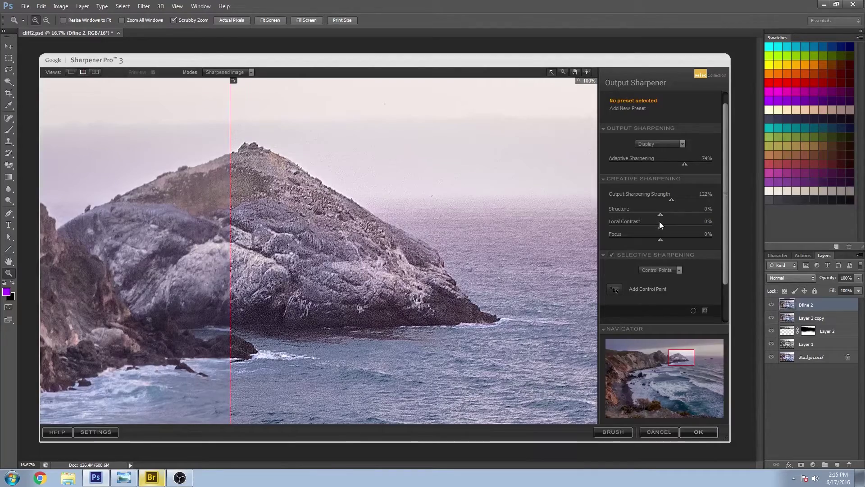
pyautogui.moveTo(660, 214); pyautogui.dragTo(680, 213)
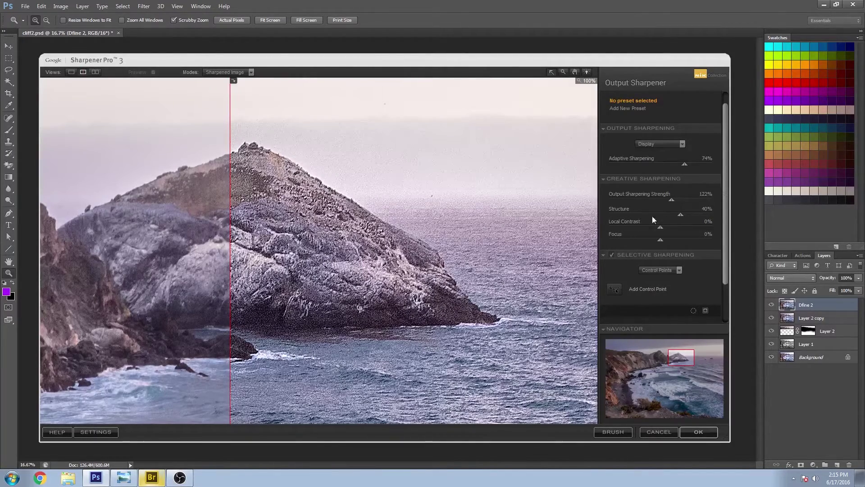
# - Reset Structure to 0%, add 23% Local Contrast and 29% Focus sharpening
pyautogui.write('0')
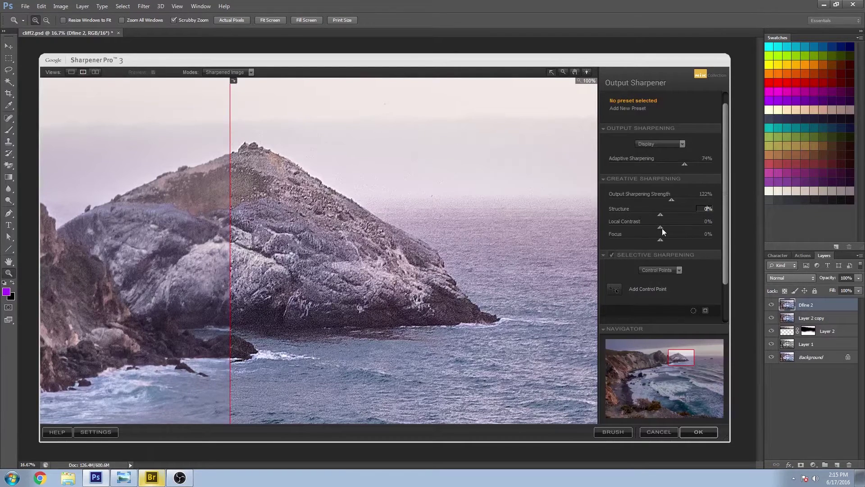
pyautogui.moveTo(661, 227); pyautogui.dragTo(675, 226)
pyautogui.moveTo(674, 223); pyautogui.dragTo(673, 224)
pyautogui.moveTo(660, 239)
pyautogui.mouseDown()
pyautogui.moveTo(674, 237)
pyautogui.moveTo(665, 239)
pyautogui.mouseUp()
# - Set Focus back to 0% after comparing sharpened and original foreground bushes in split preview
pyautogui.moveTo(230, 263); pyautogui.dragTo(101, 226)
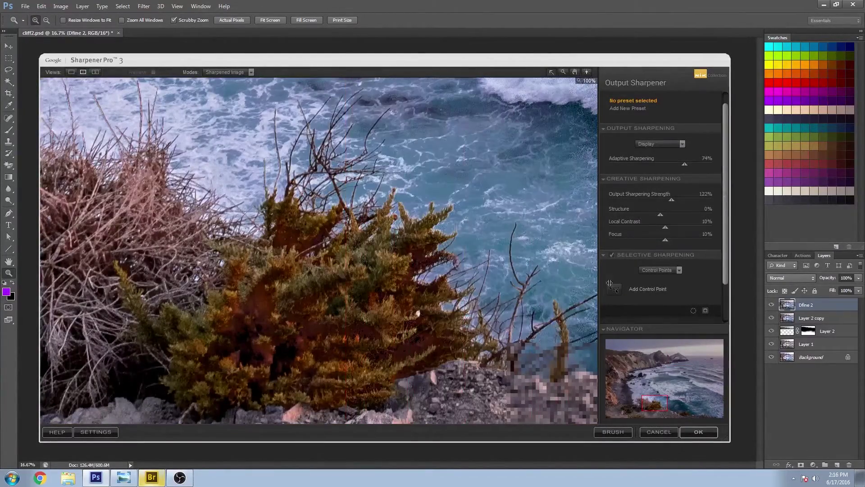
pyautogui.moveTo(346, 278); pyautogui.dragTo(296, 224)
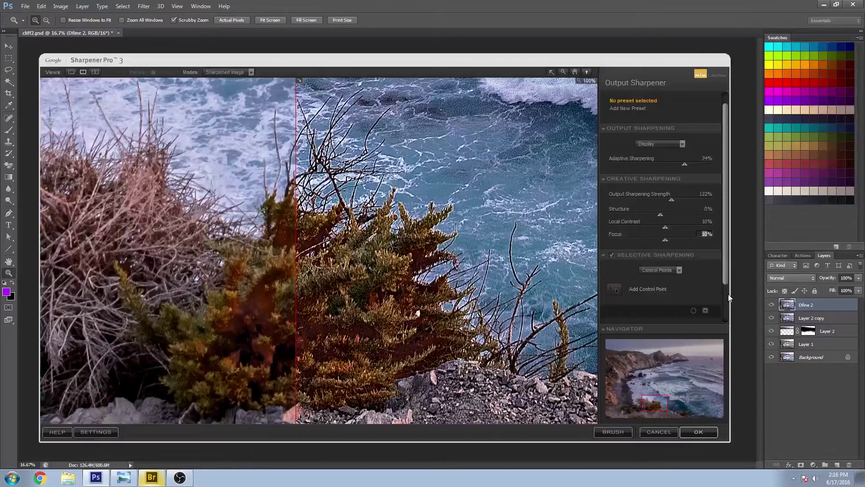
pyautogui.write('0')
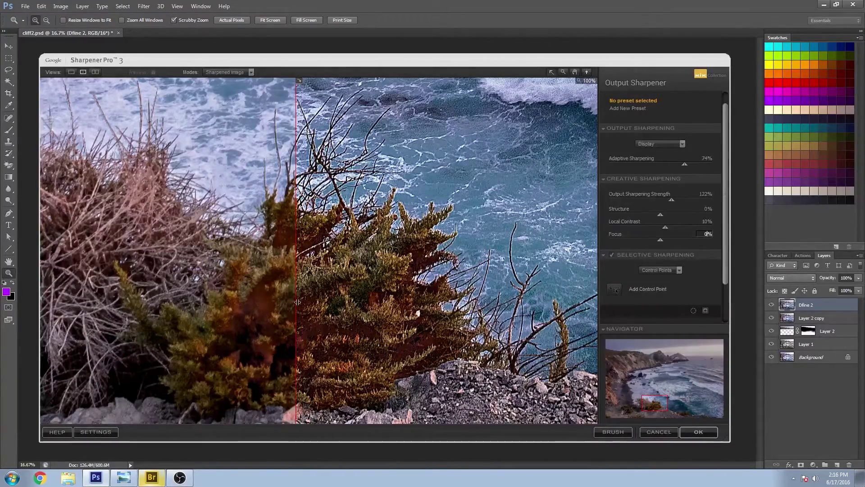
pyautogui.moveTo(298, 306); pyautogui.dragTo(169, 315)
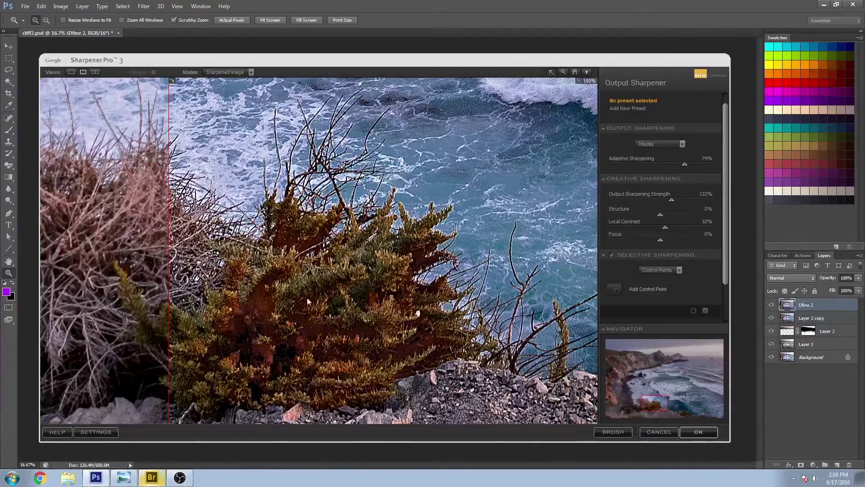
# - Inspect the rocky shore and surf, then apply the output sharpening as a new layer
pyautogui.click(620, 396)
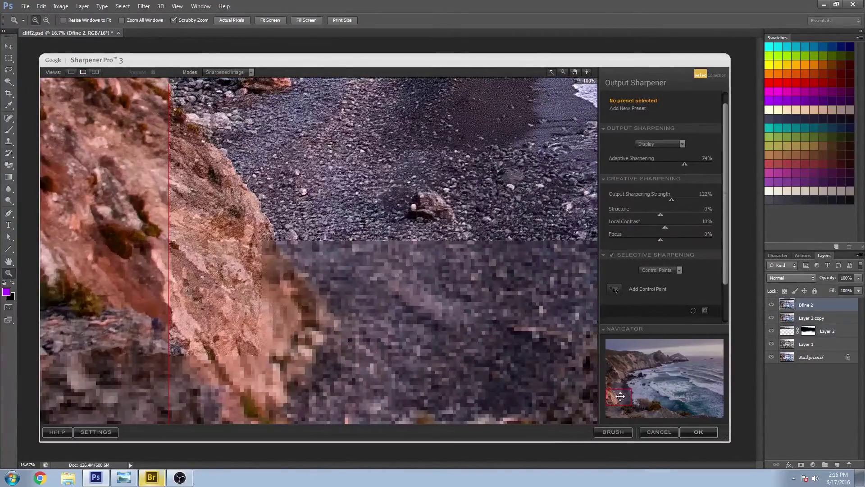
pyautogui.click(635, 374)
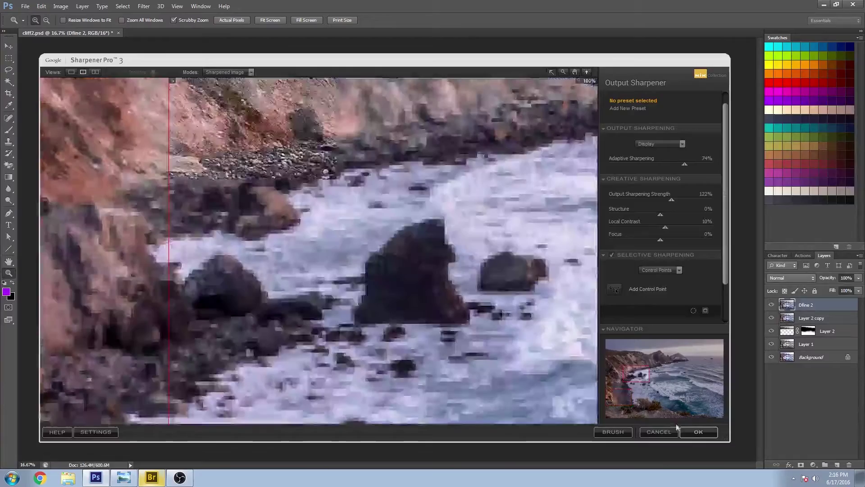
pyautogui.click(699, 432)
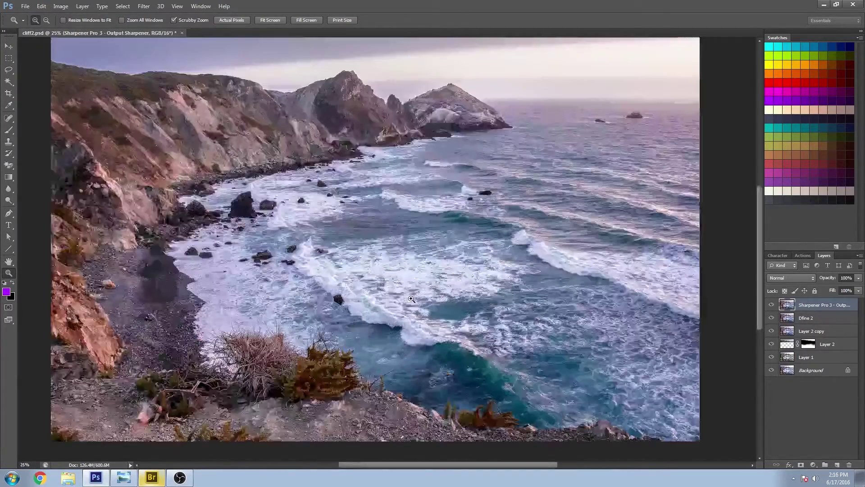
pyautogui.click(411, 299)
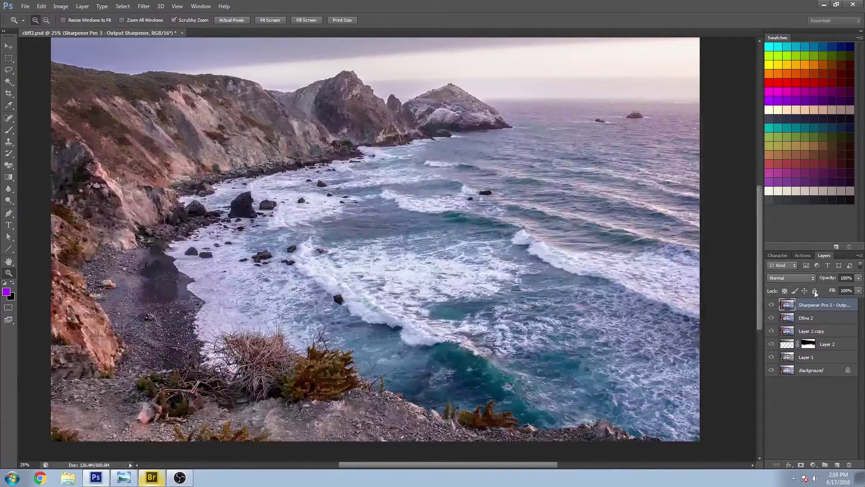
pyautogui.click(774, 305)
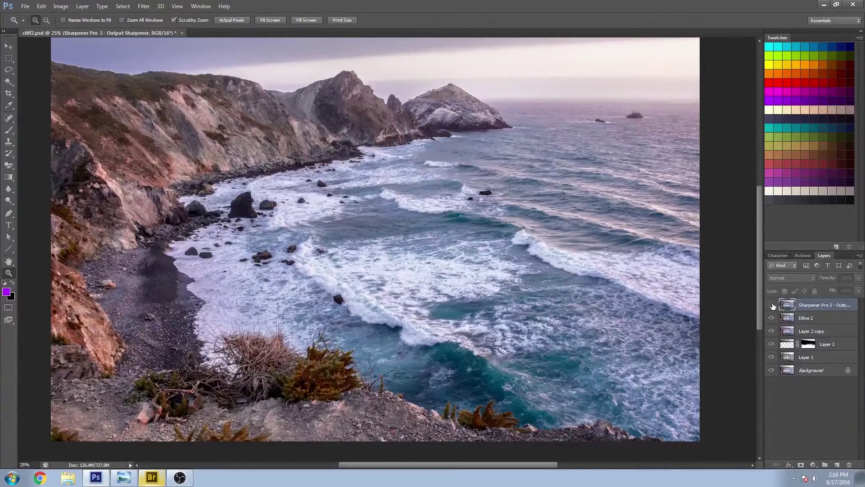
pyautogui.click(772, 307)
pyautogui.click(774, 305)
pyautogui.click(773, 306)
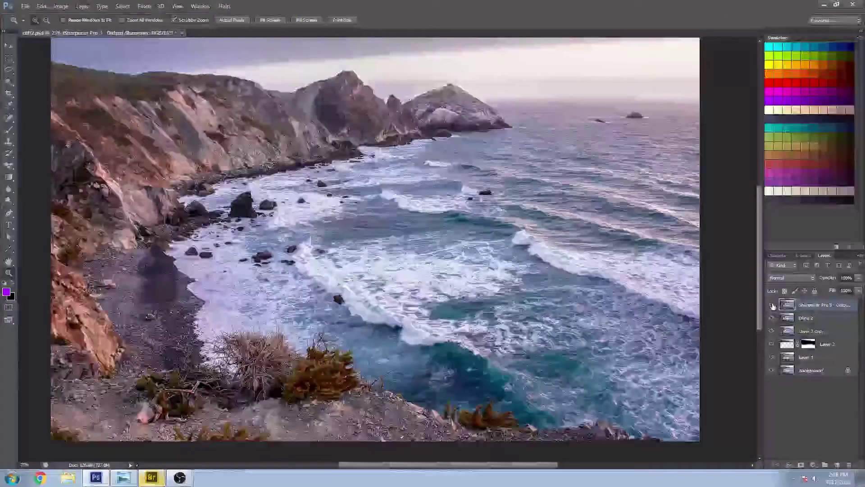
pyautogui.click(773, 306)
pyautogui.click(773, 306)
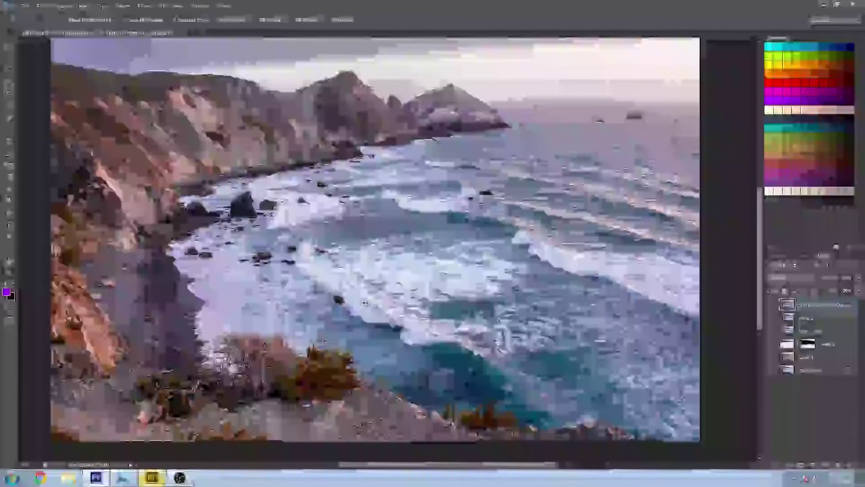
pyautogui.moveTo(372, 314); pyautogui.dragTo(407, 332)
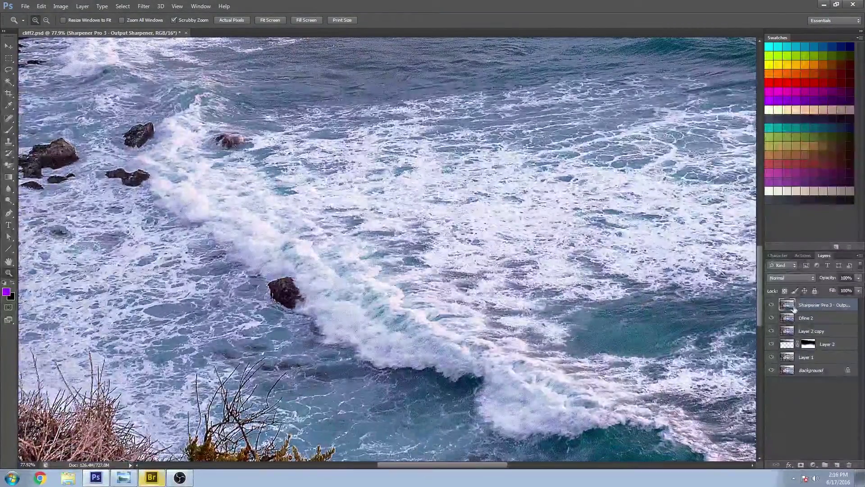
pyautogui.click(772, 306)
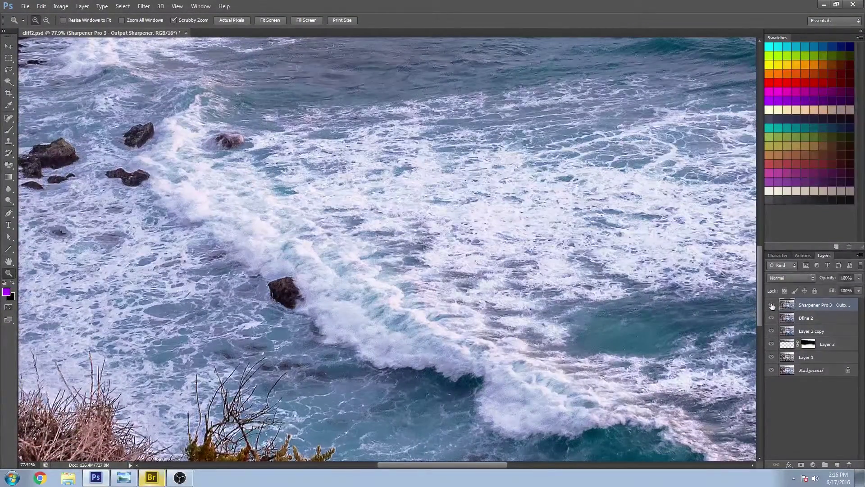
pyautogui.click(772, 306)
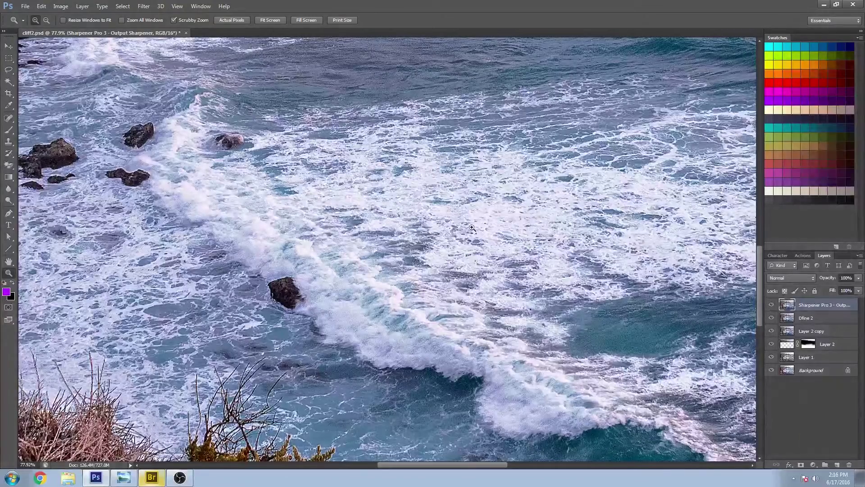
pyautogui.rightClick(499, 227)
pyautogui.click(500, 236)
pyautogui.click(772, 306)
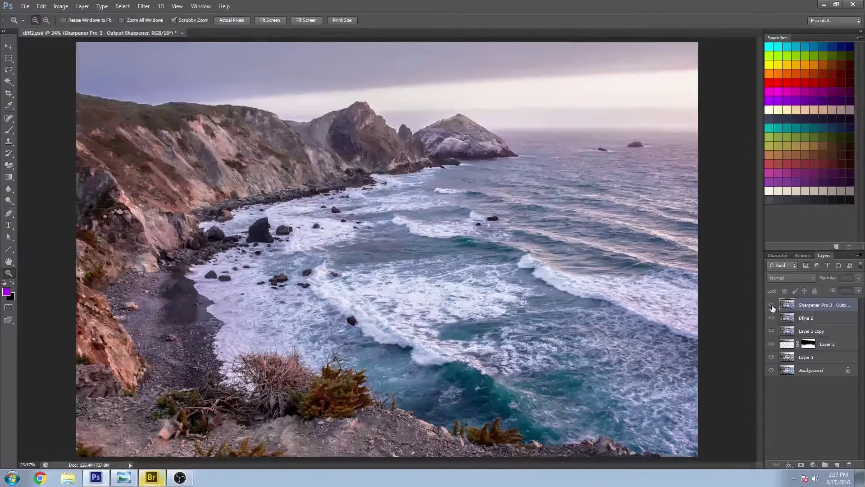
pyautogui.click(772, 306)
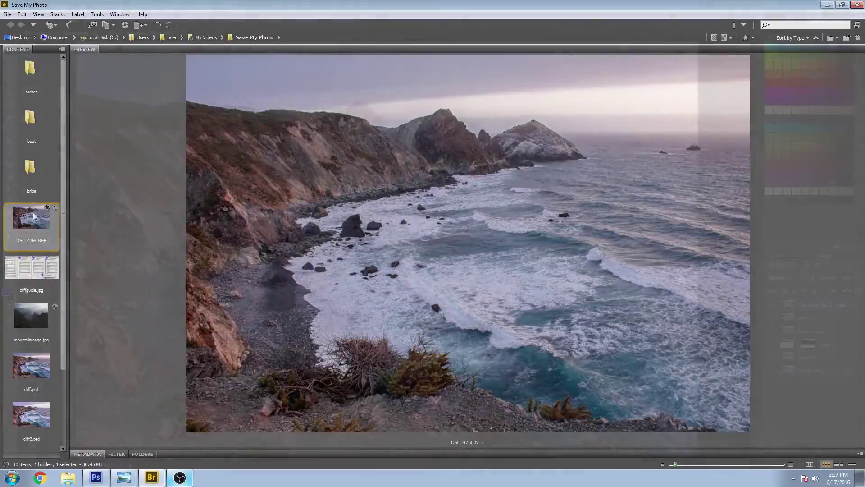
# - Open DSC_4766.NEF from Bridge with its unedited camera raw snapshot into Photoshop
pyautogui.doubleClick(32, 217)
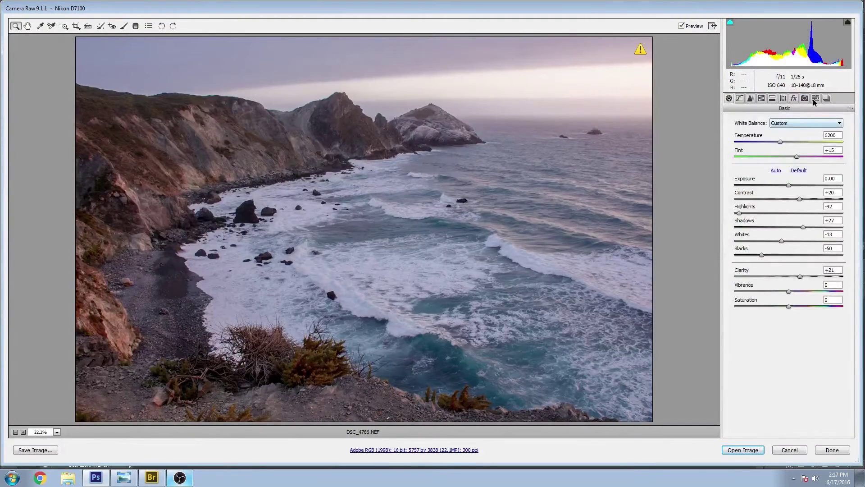
pyautogui.click(827, 98)
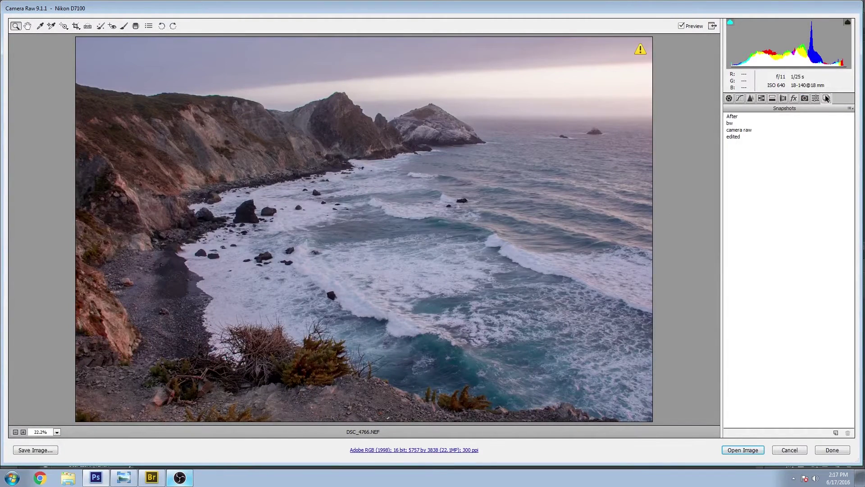
pyautogui.click(740, 131)
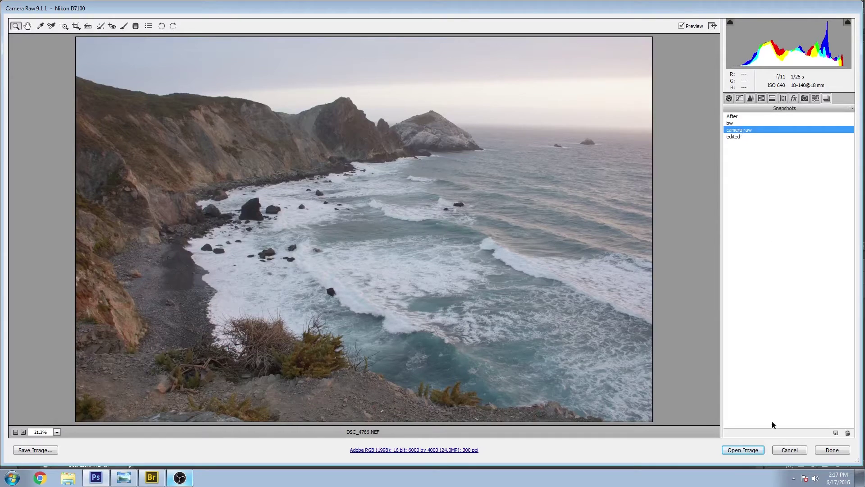
pyautogui.click(745, 451)
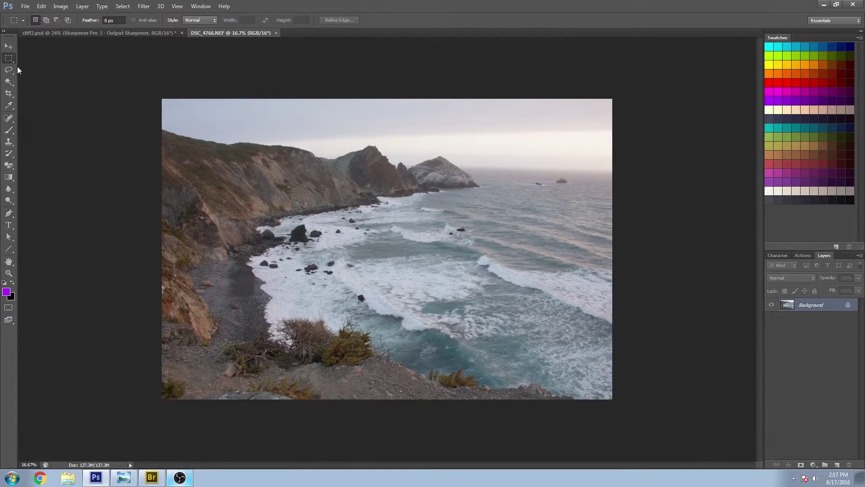
# - Copy the whole original image and paste it into cliff2.psd as Layer 3
pyautogui.hotkey('ctrl', 'a')
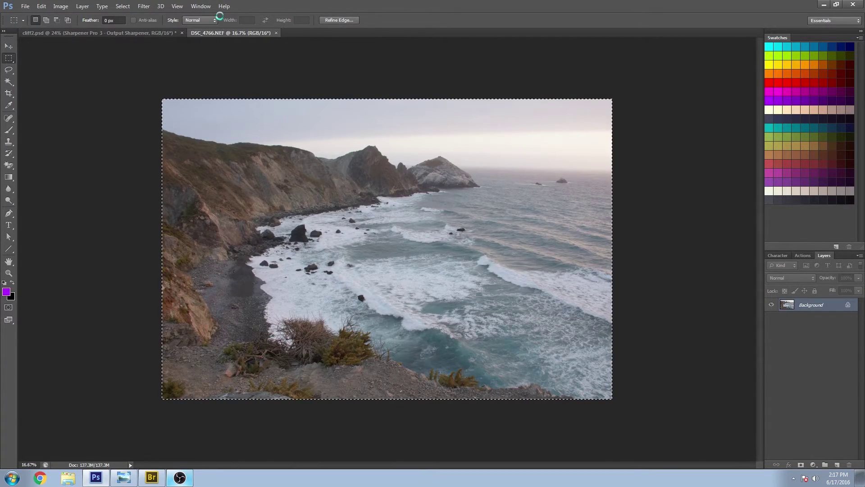
pyautogui.hotkey('ctrl', 'c')
pyautogui.hotkey('ctrl', 'Tab')
pyautogui.press('v')
pyautogui.hotkey('ctrl', 'v')
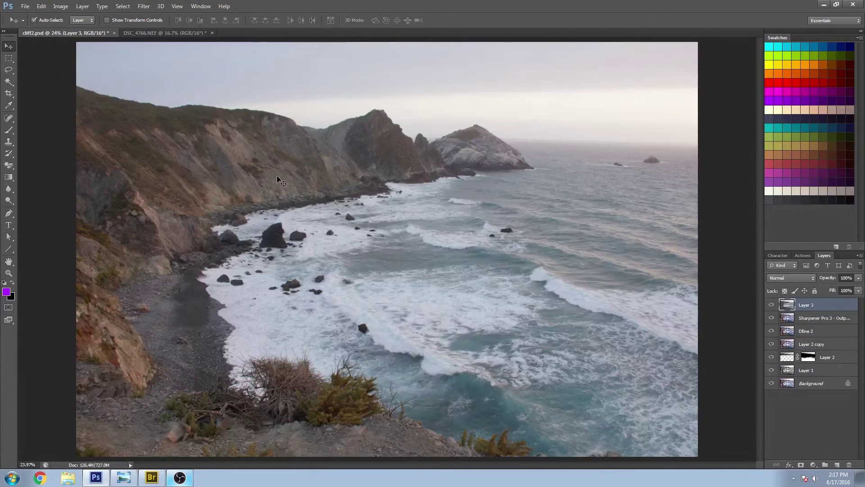
# - Toggle Layer 3's visibility to compare before and after, leaving it hidden
pyautogui.click(772, 305)
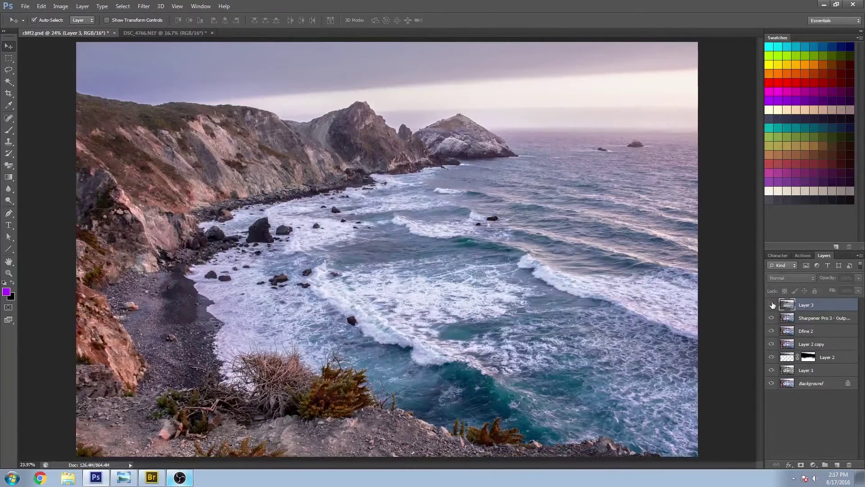
pyautogui.click(772, 305)
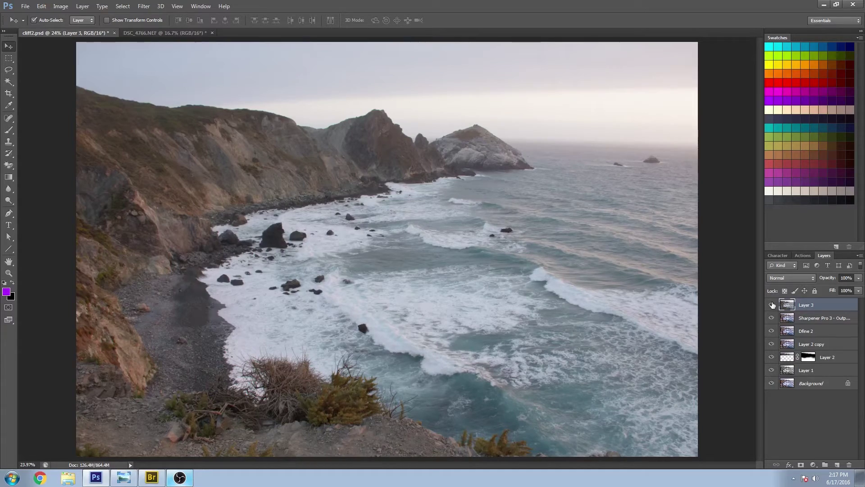
pyautogui.click(772, 305)
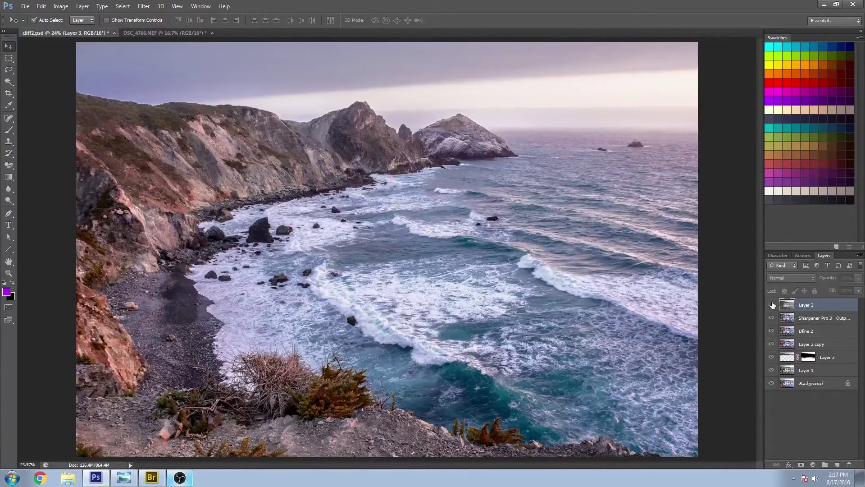